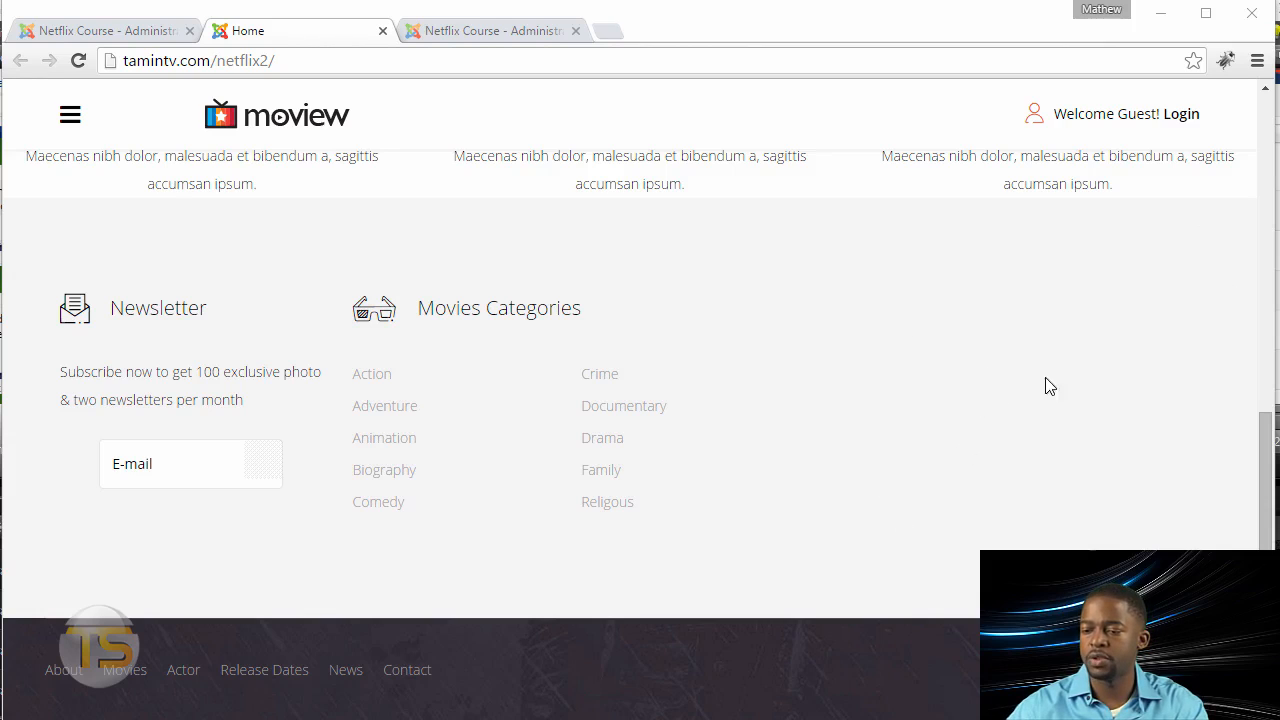
Step: In the site administration's media manager, upload the four store badge images bottom4-add1.png to bottom4-add4.png to the root images folder
left_click(92, 35)
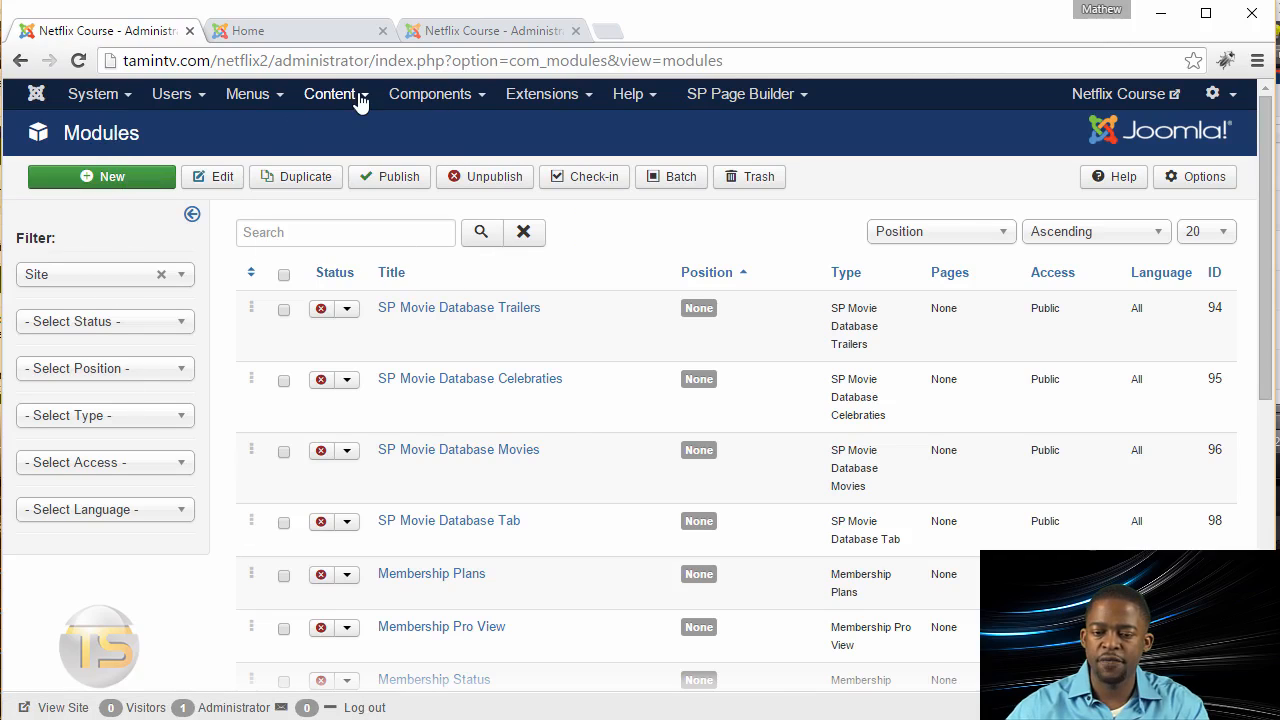
mouse_move(360, 100)
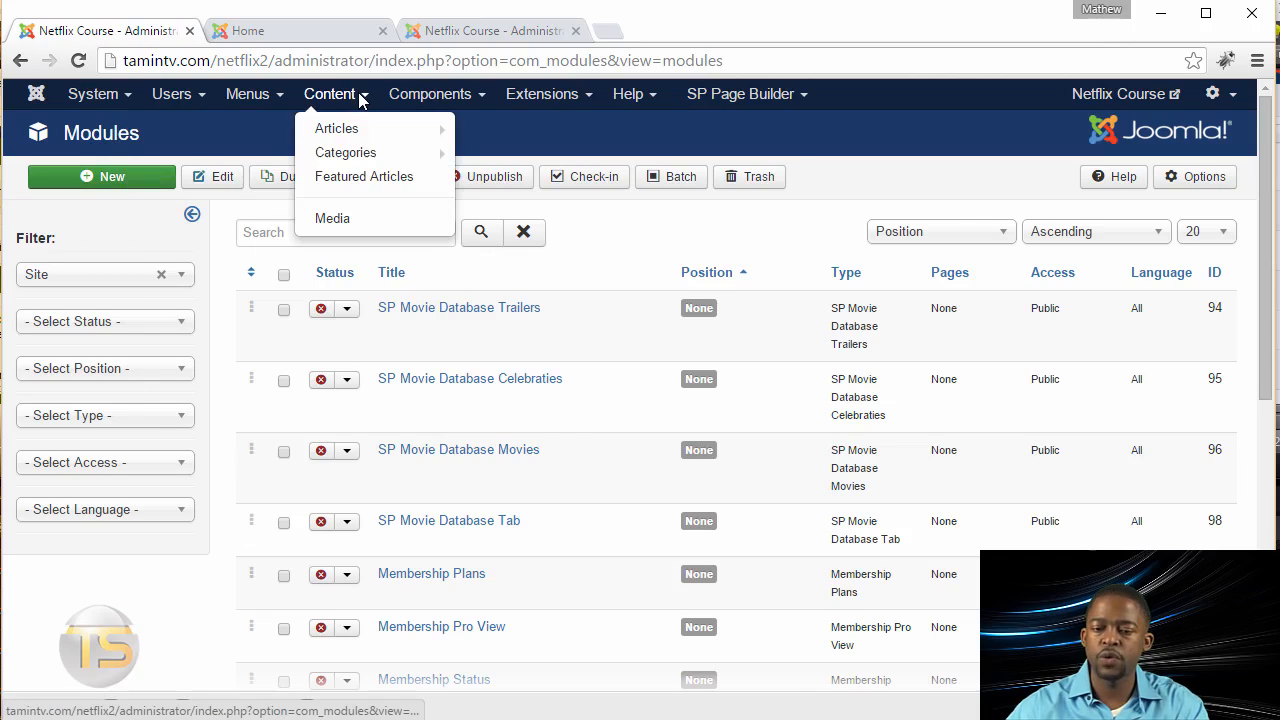
left_click(345, 219)
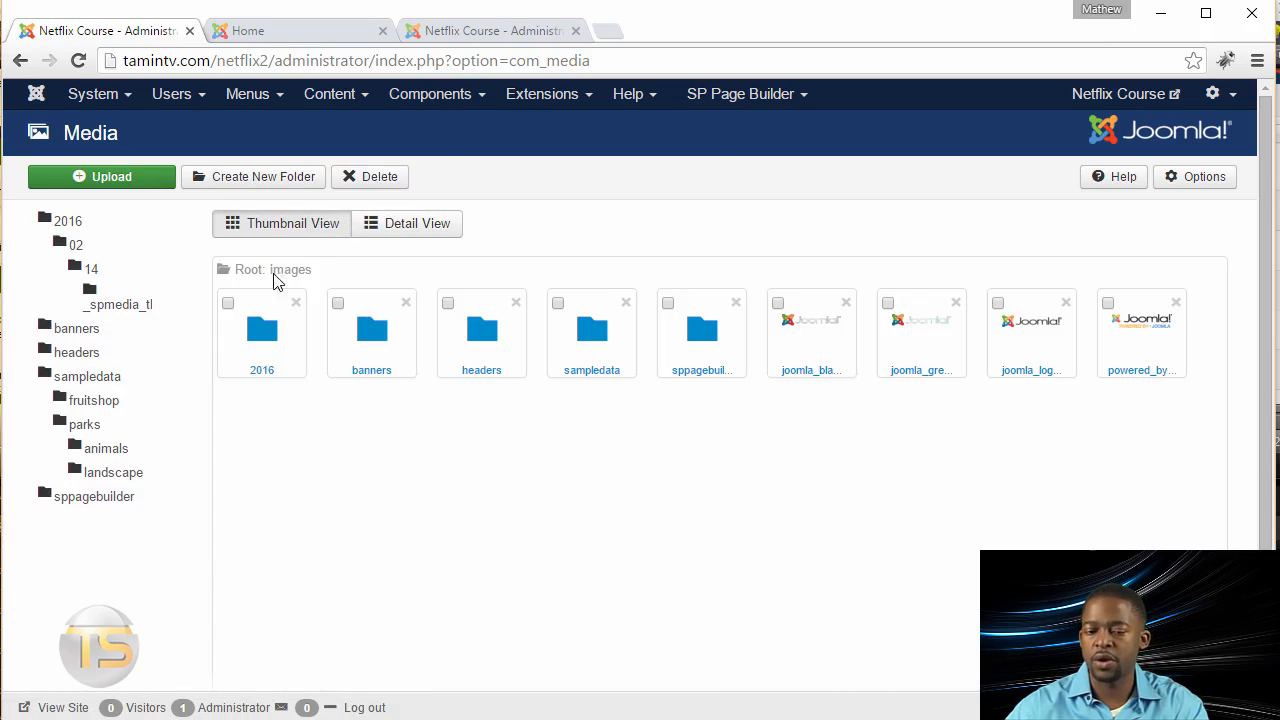
left_click(113, 180)
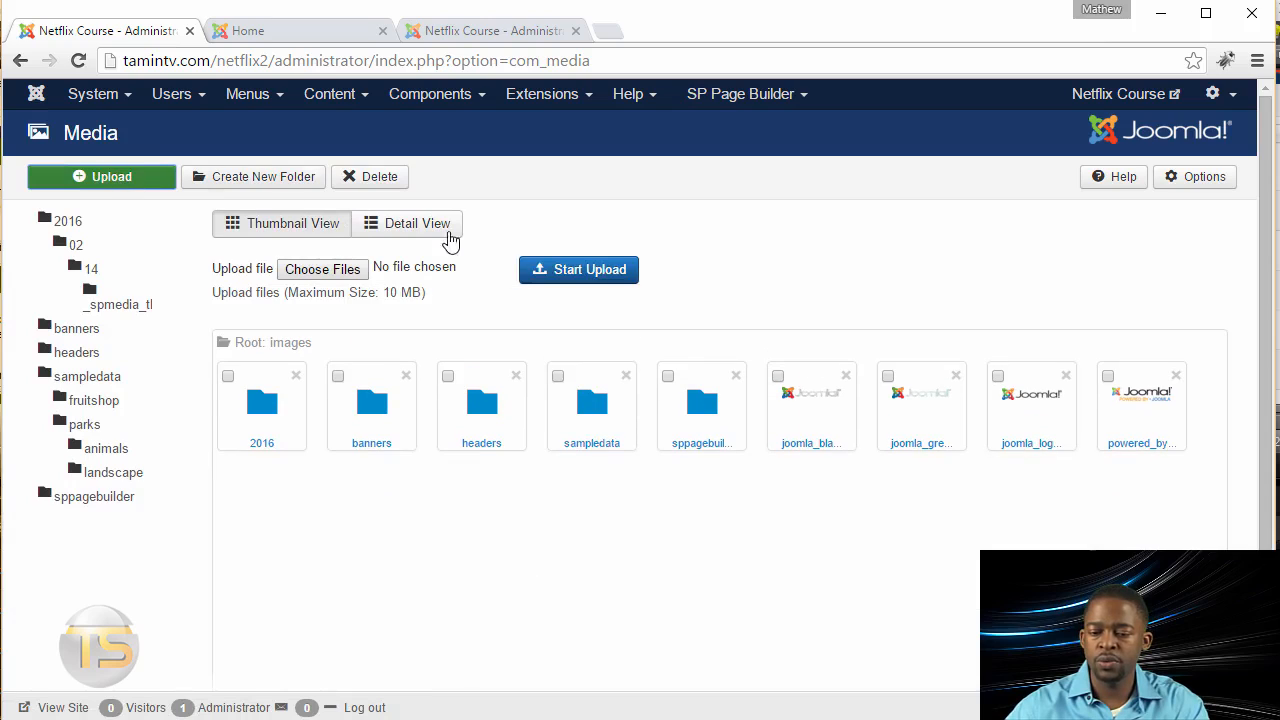
left_click(334, 276)
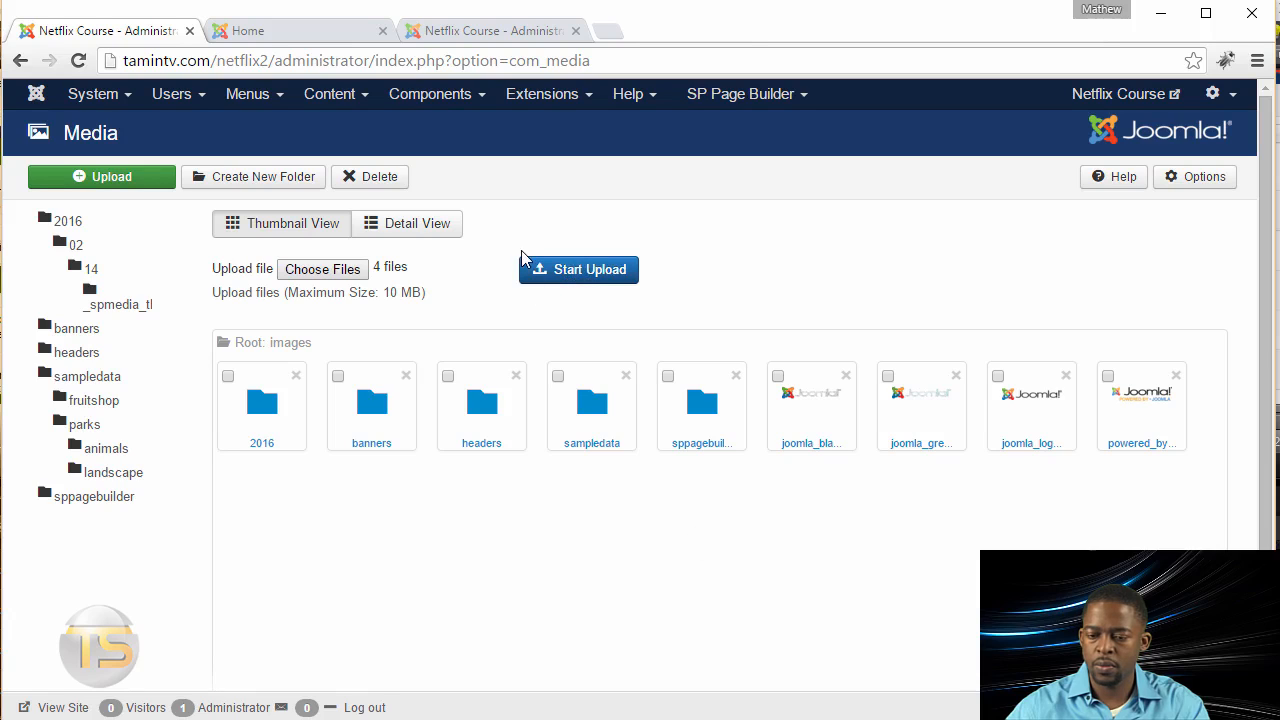
left_click(582, 270)
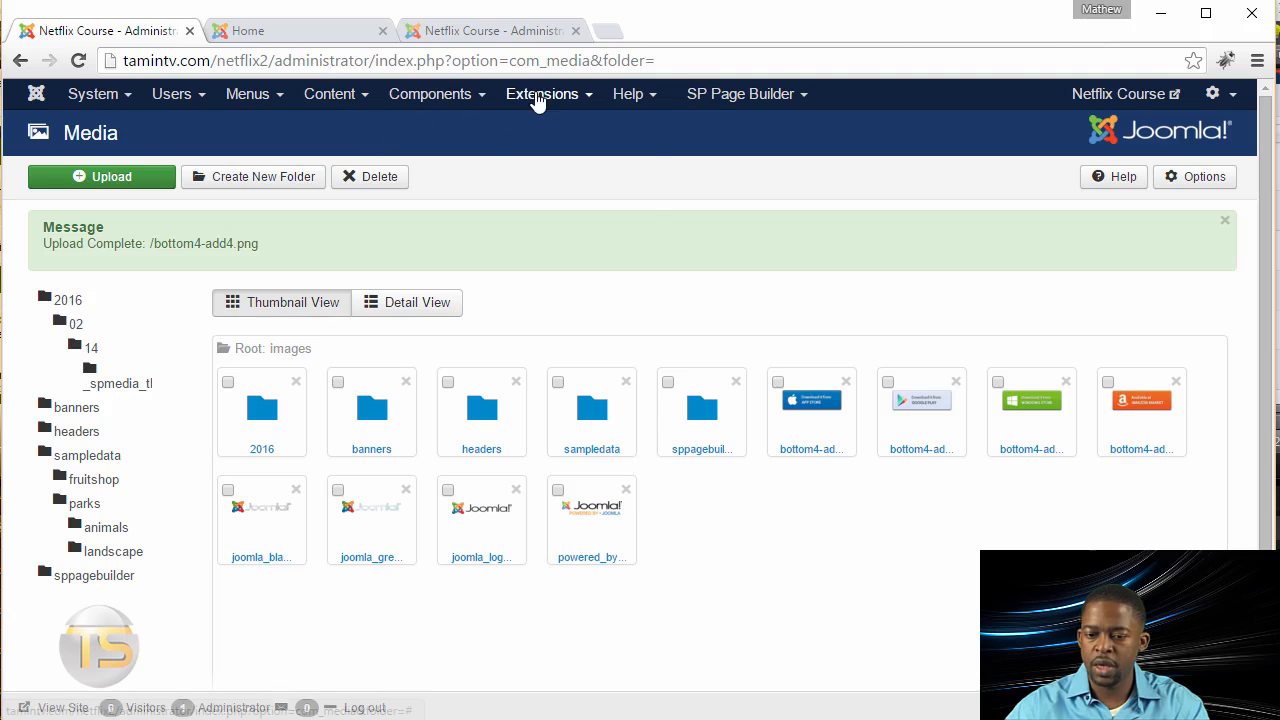
Step: Create a new site module of the type Custom HTML
left_click(542, 93)
left_click(553, 174)
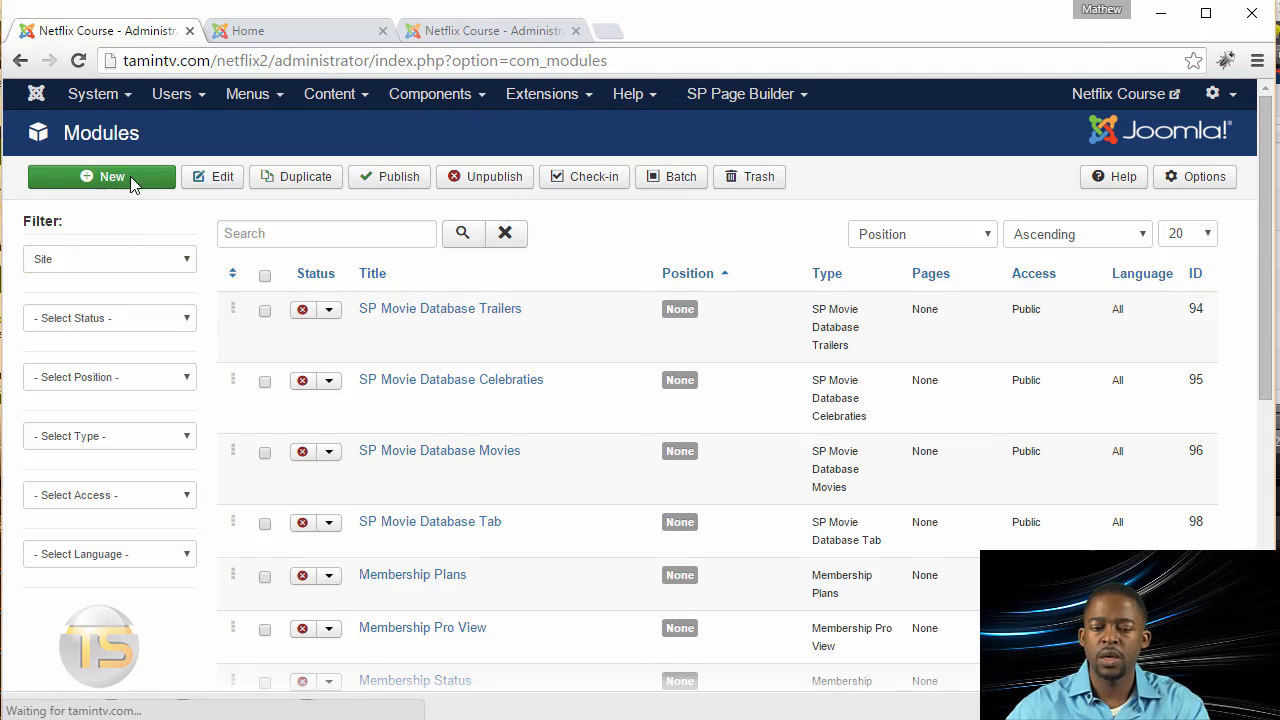
left_click(124, 182)
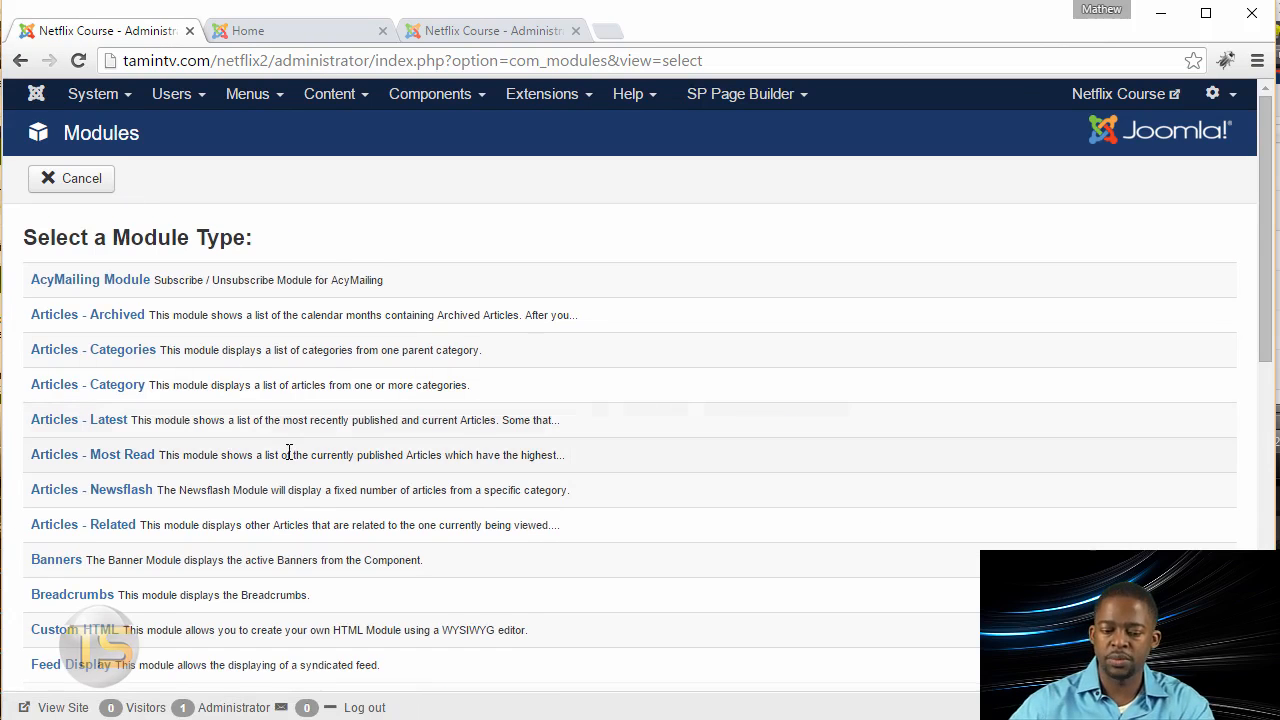
scroll(286, 451, "down", 2)
left_click(83, 440)
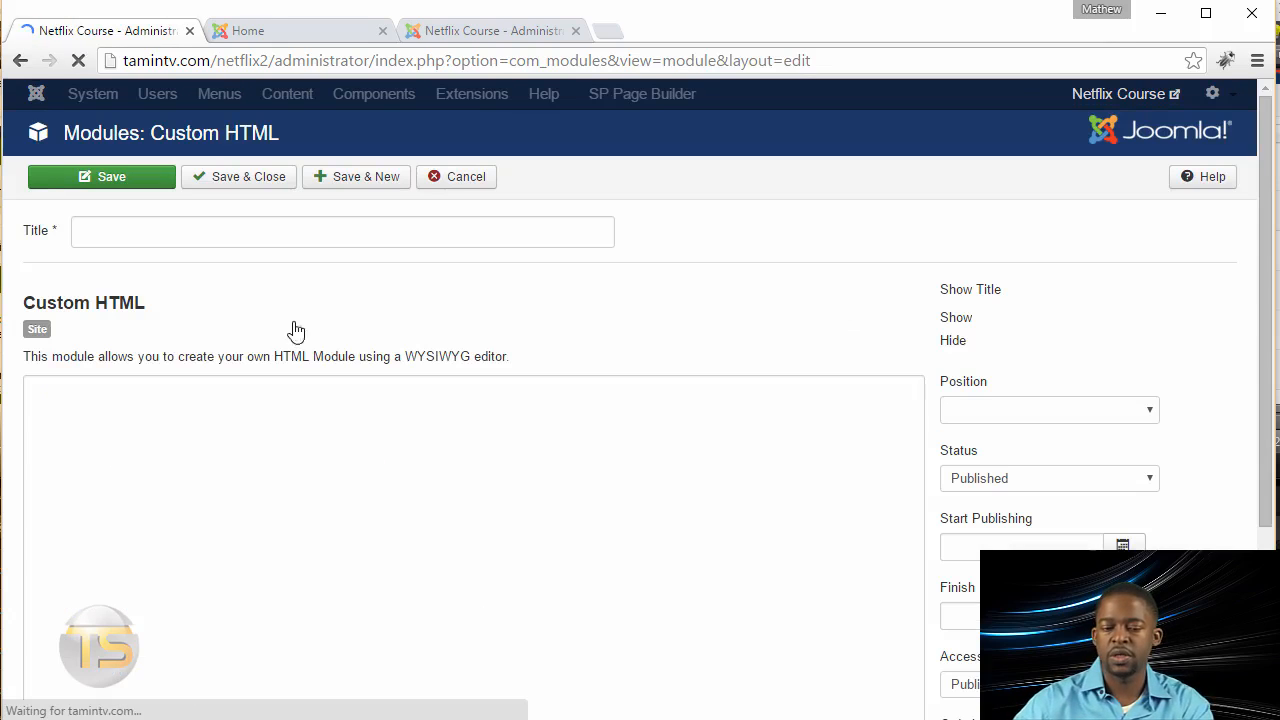
Step: Title the new Custom HTML module "Access Anywhere"
left_click(384, 233)
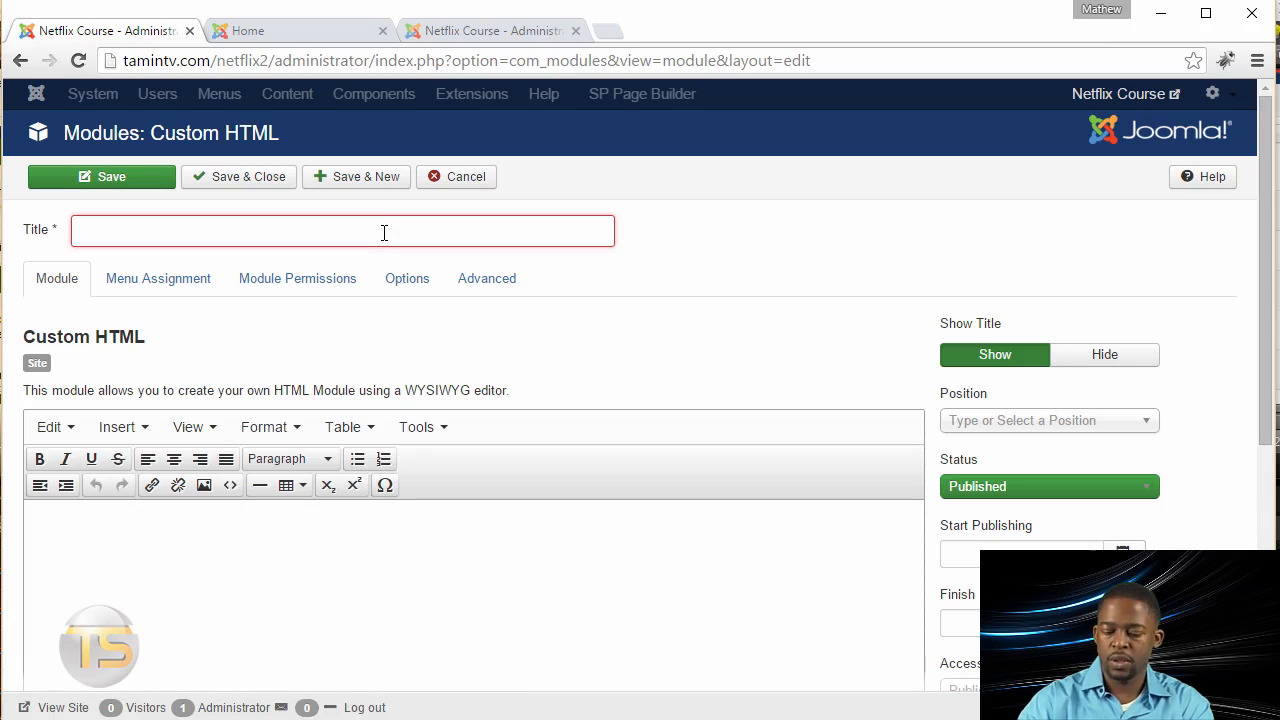
type("Access An")
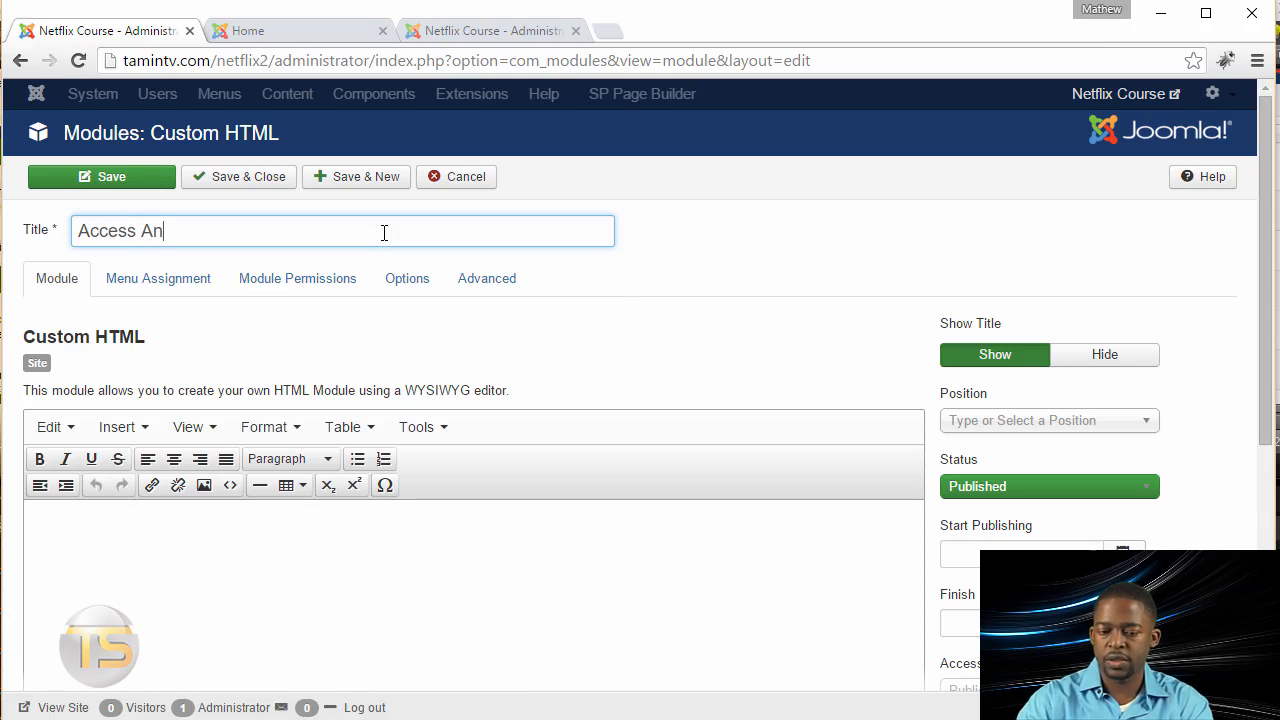
type("ywhere")
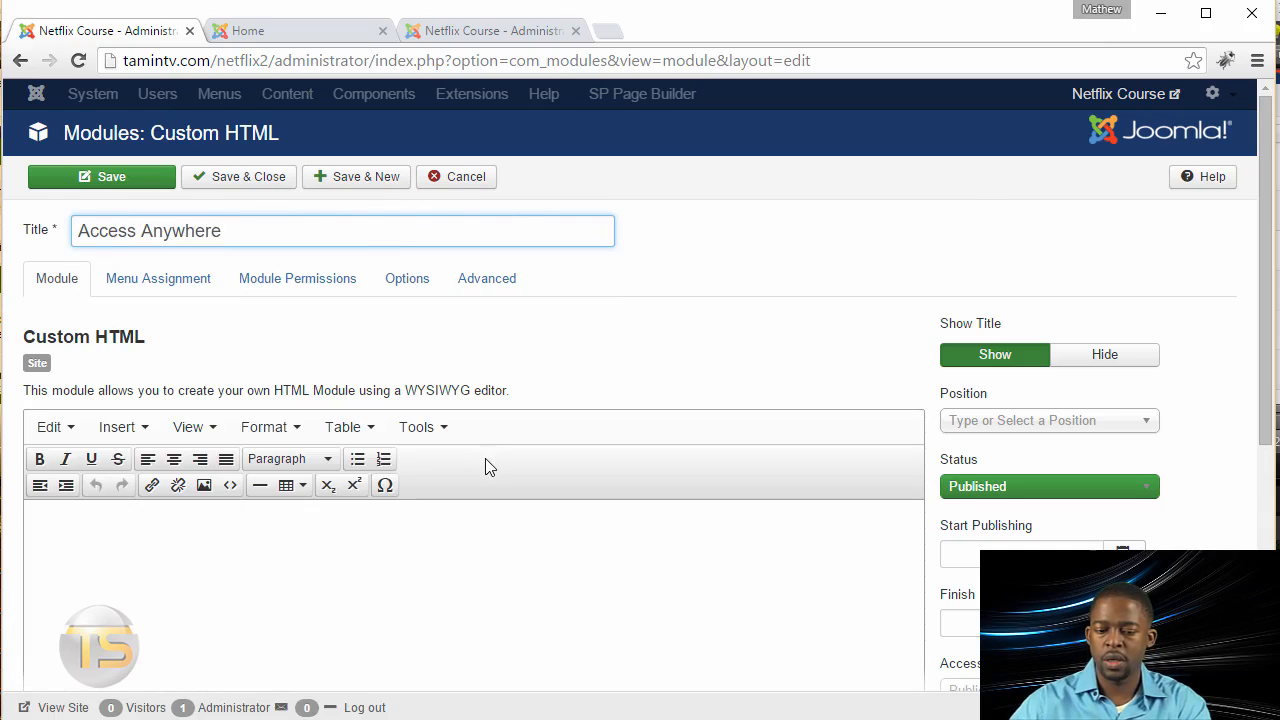
Step: Insert the App Store badge image bottom4-add1.png into the module's content
scroll(485, 465, "down", 5)
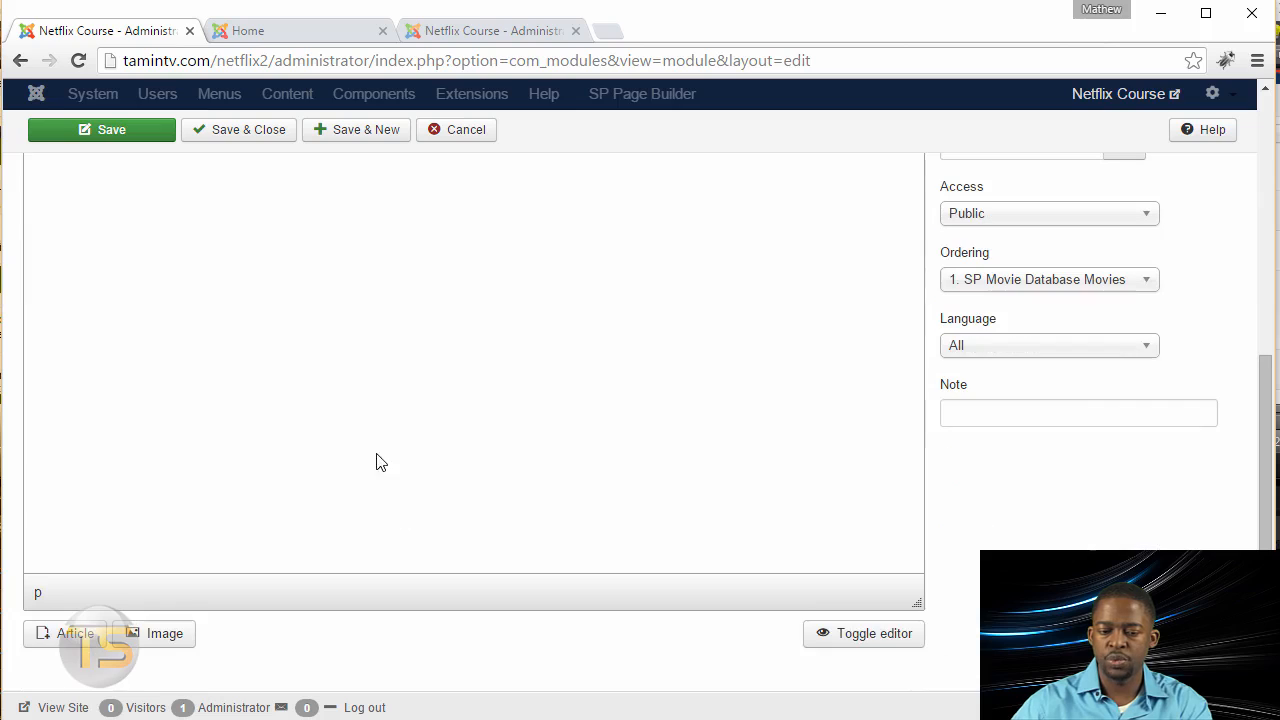
scroll(192, 357, "up", 2)
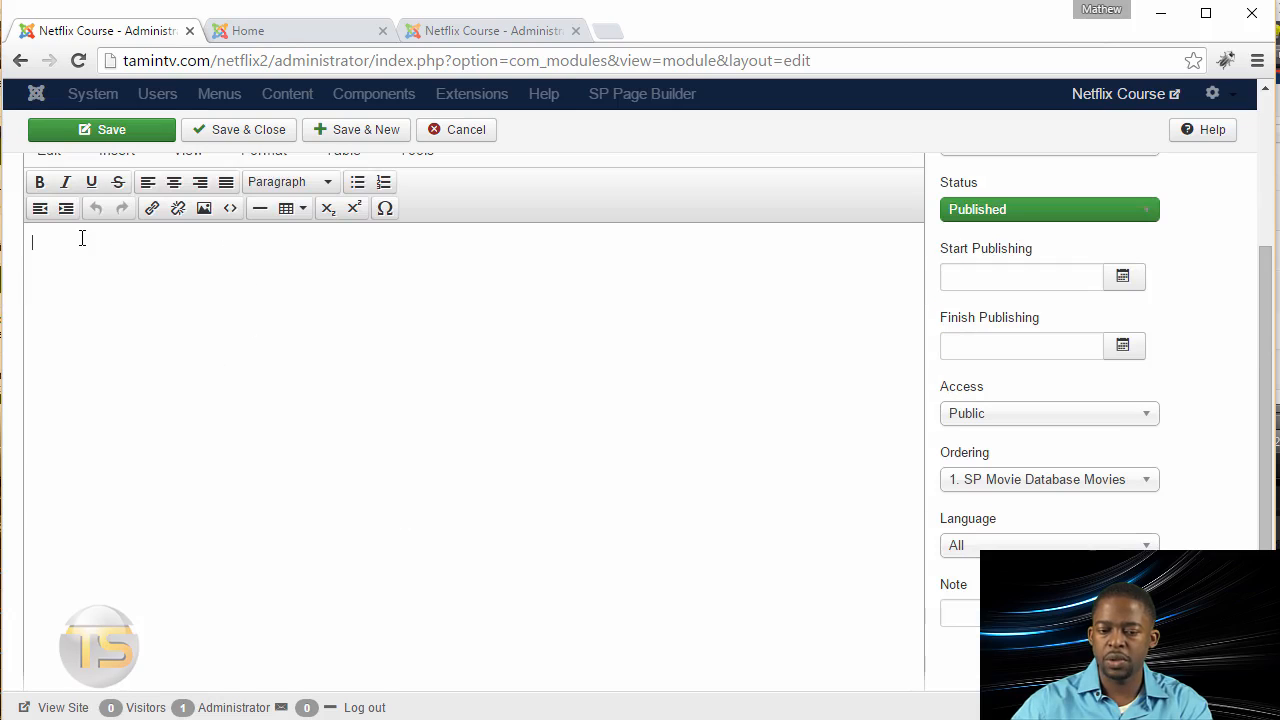
scroll(133, 319, "down", 2)
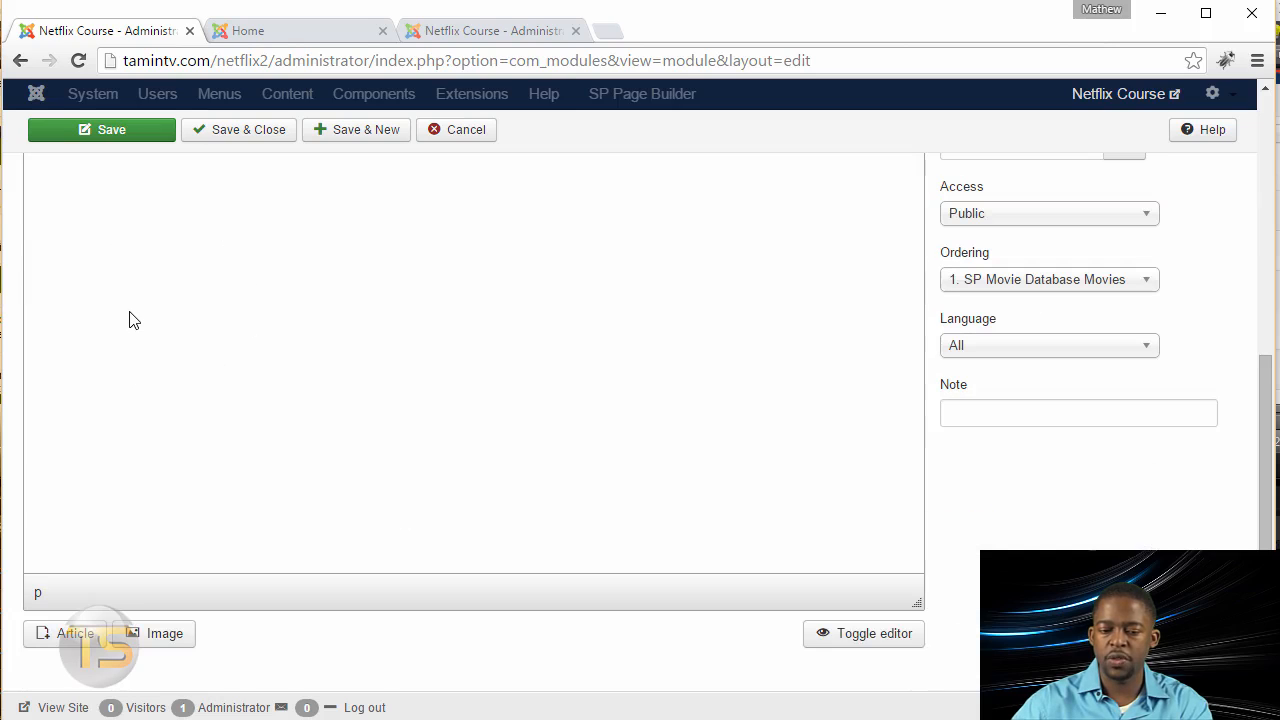
left_click(165, 636)
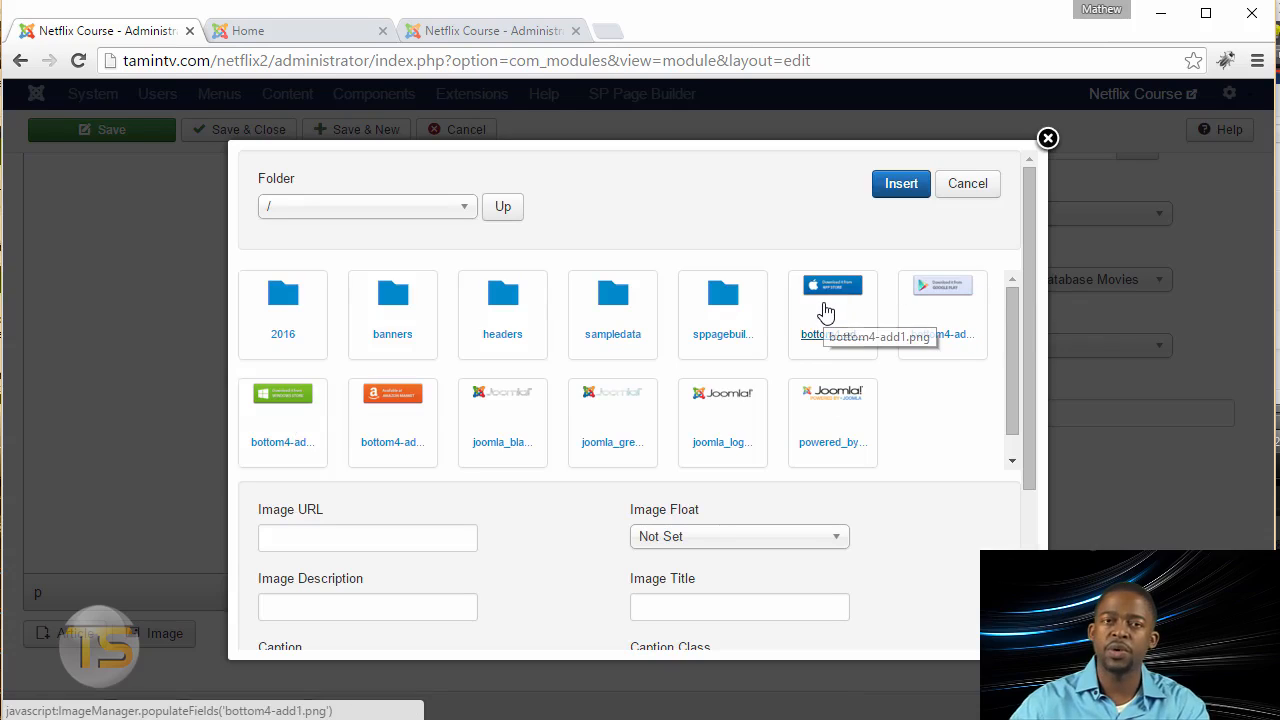
left_click(828, 305)
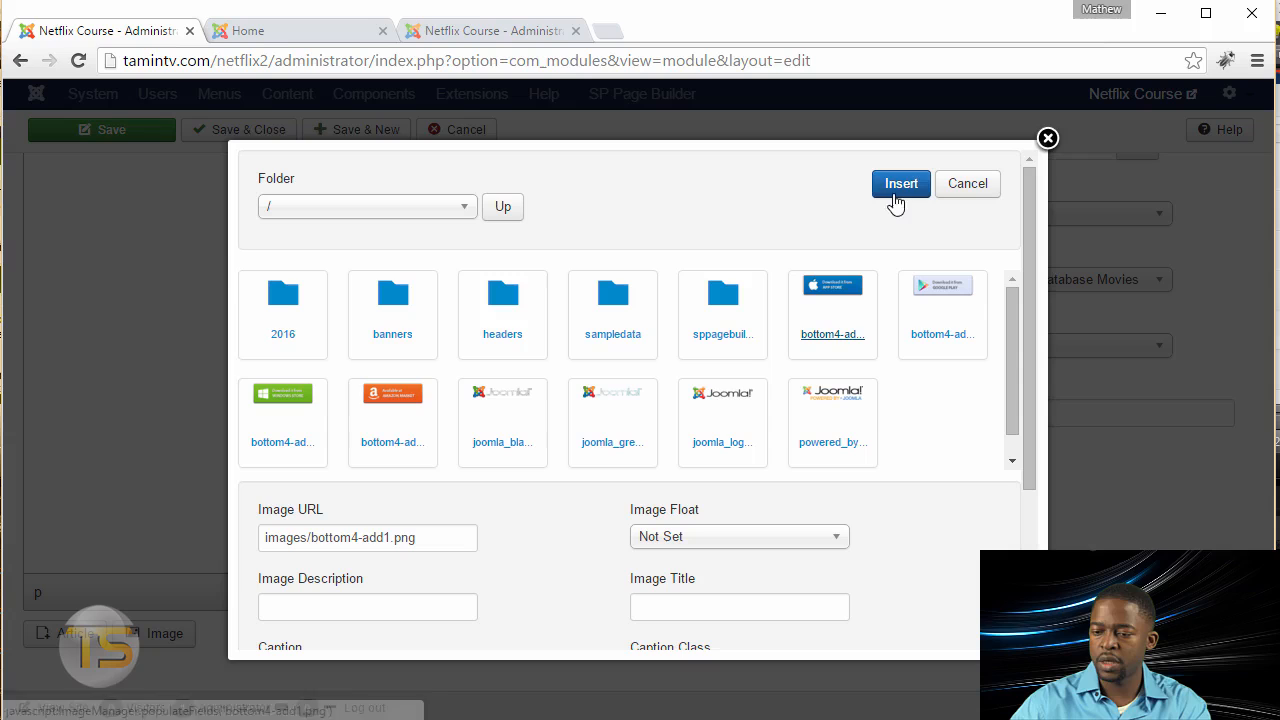
left_click(900, 185)
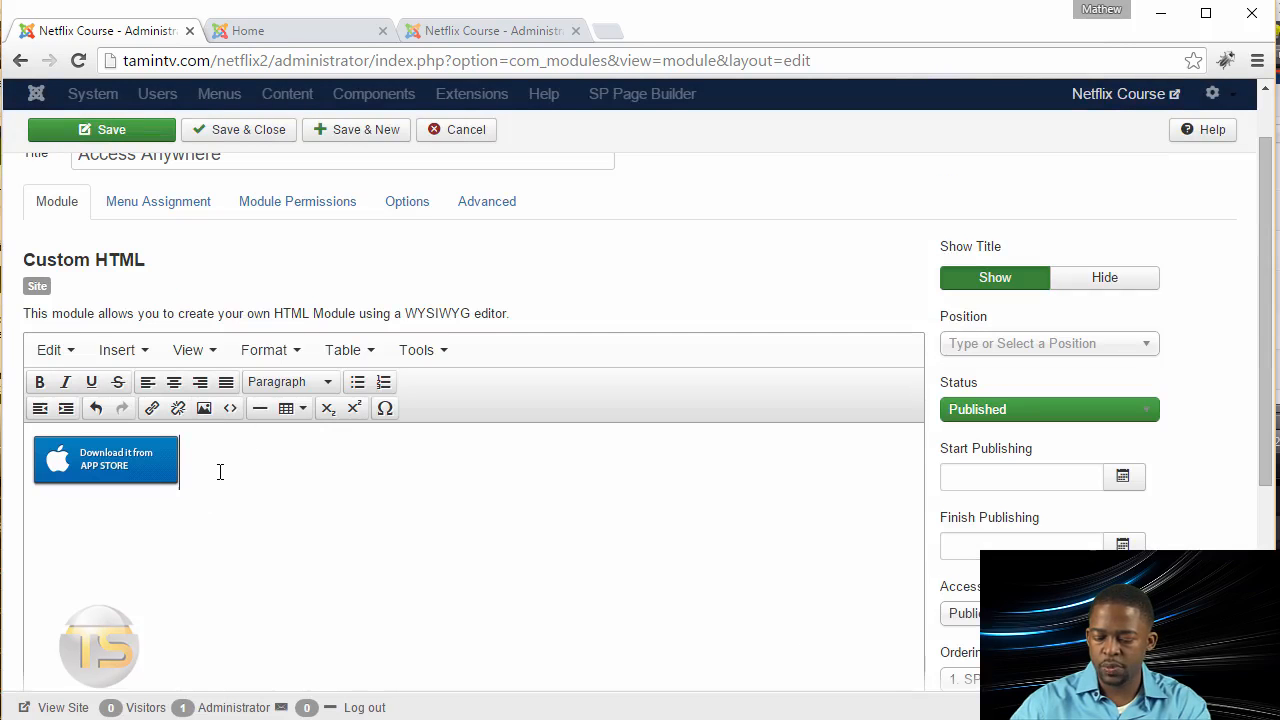
Step: Insert the Google Play badge bottom4-add2.png beside the App Store badge and start a new line below them
scroll(220, 483, "down", 5)
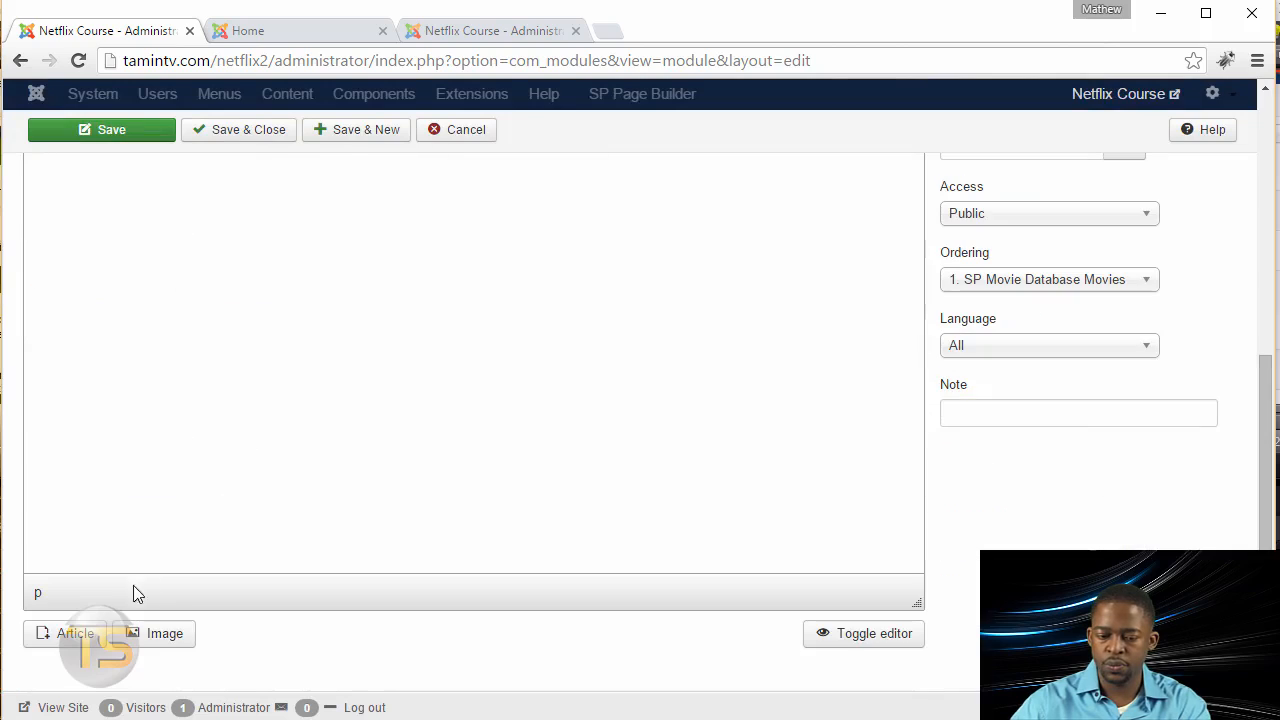
left_click(158, 630)
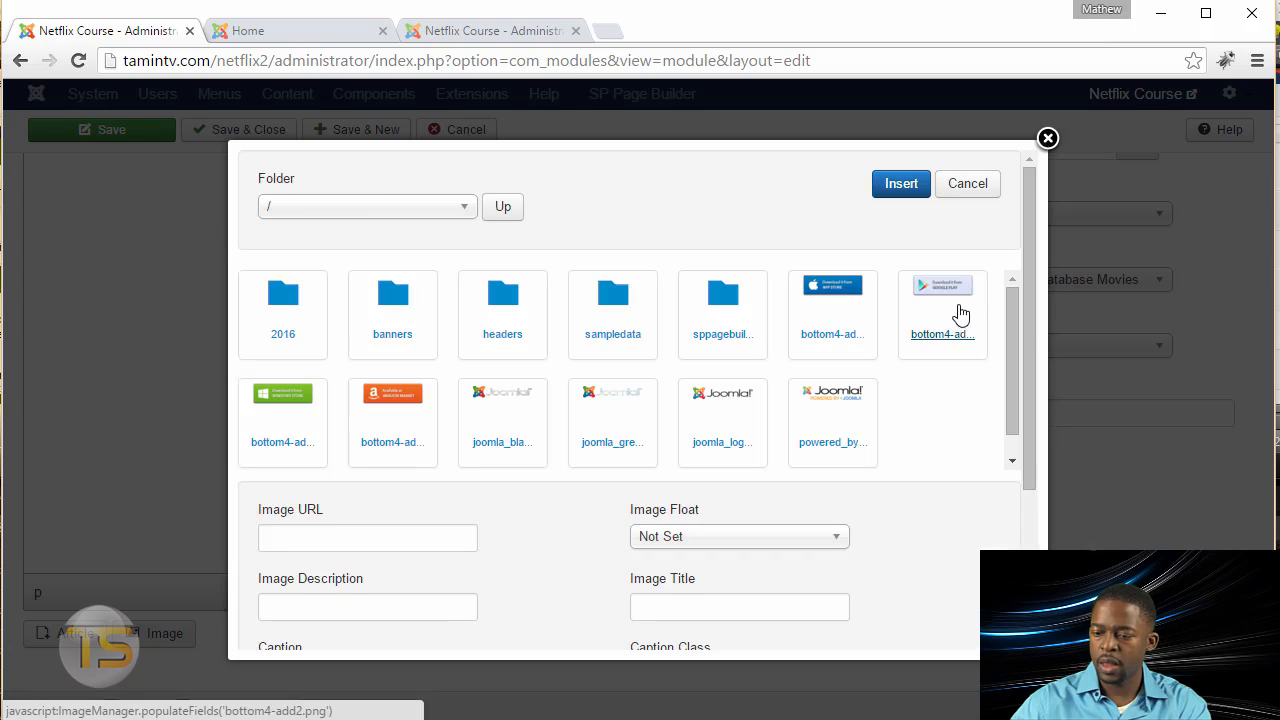
left_click(953, 289)
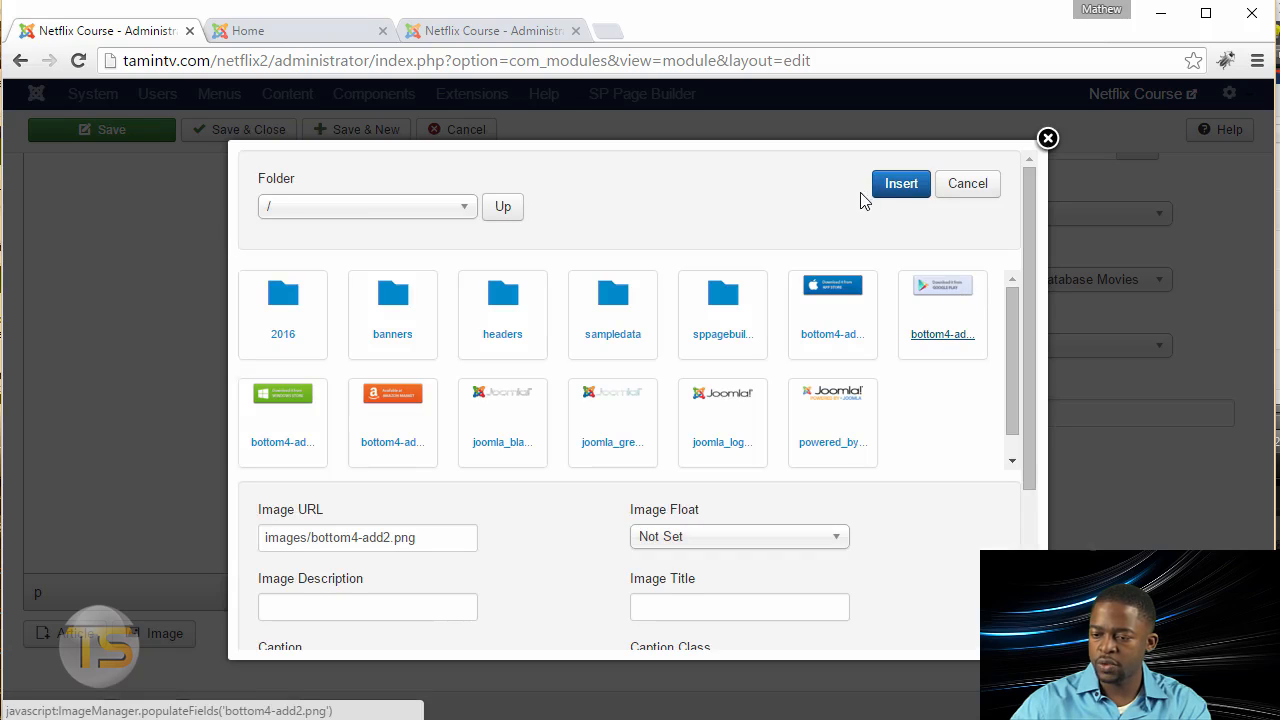
left_click(892, 190)
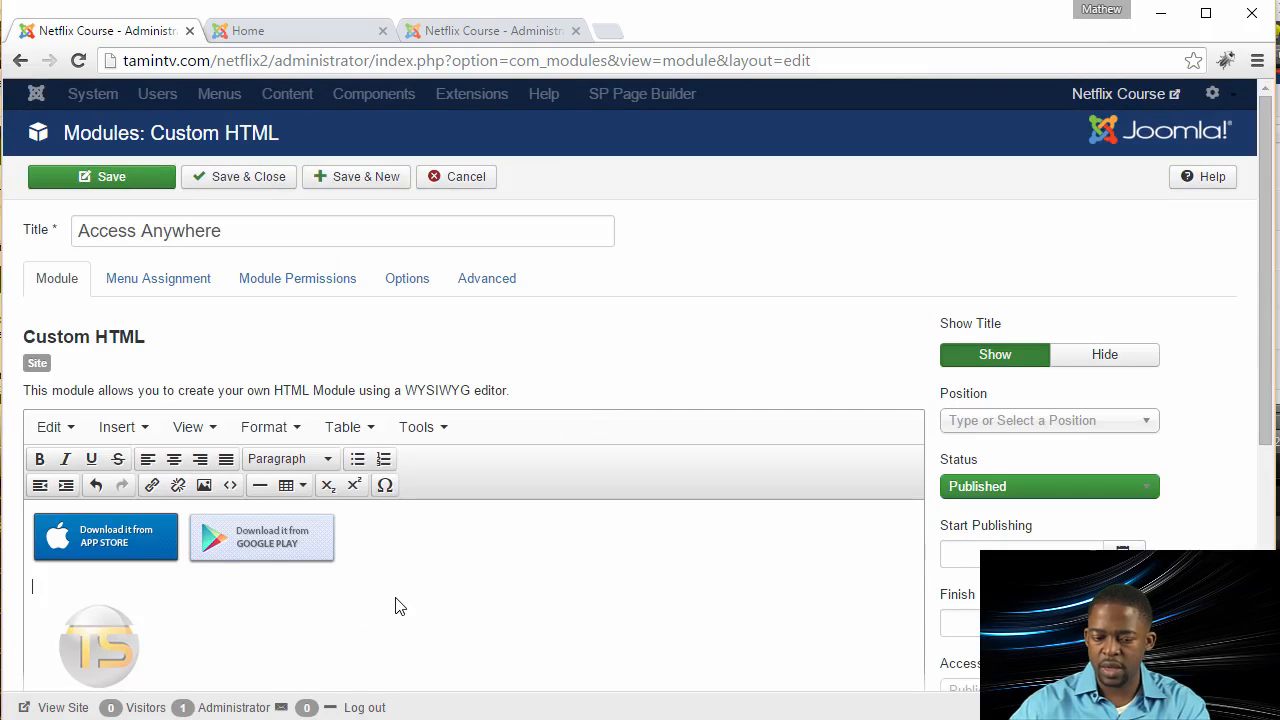
Step: Insert the Windows Store badge bottom4-add3.png on the second line of the module's content
scroll(380, 609, "down", 5)
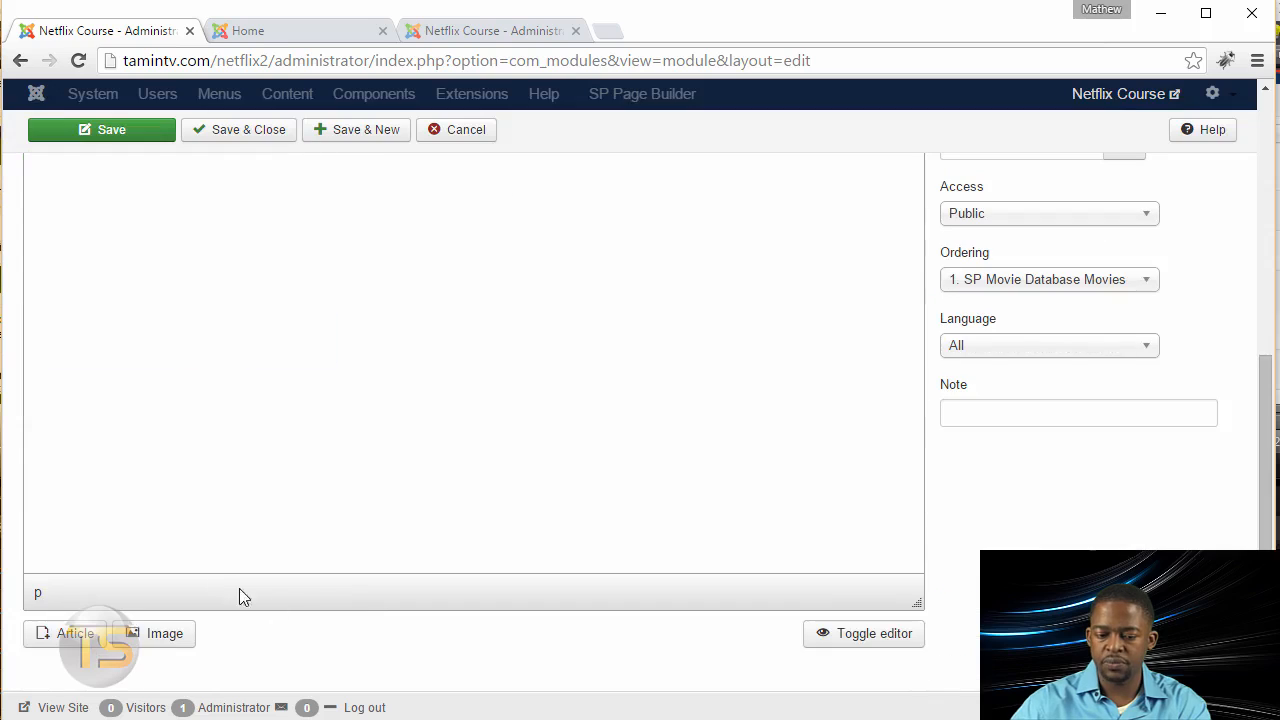
left_click(157, 633)
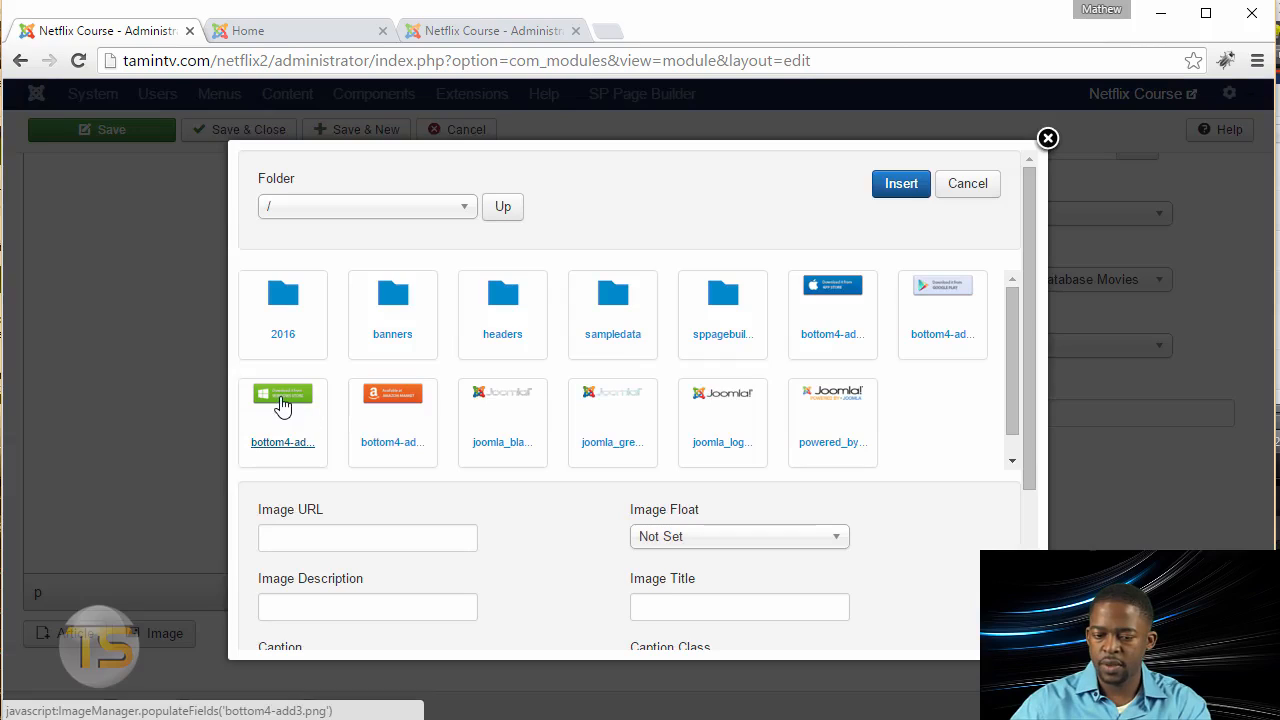
left_click(284, 404)
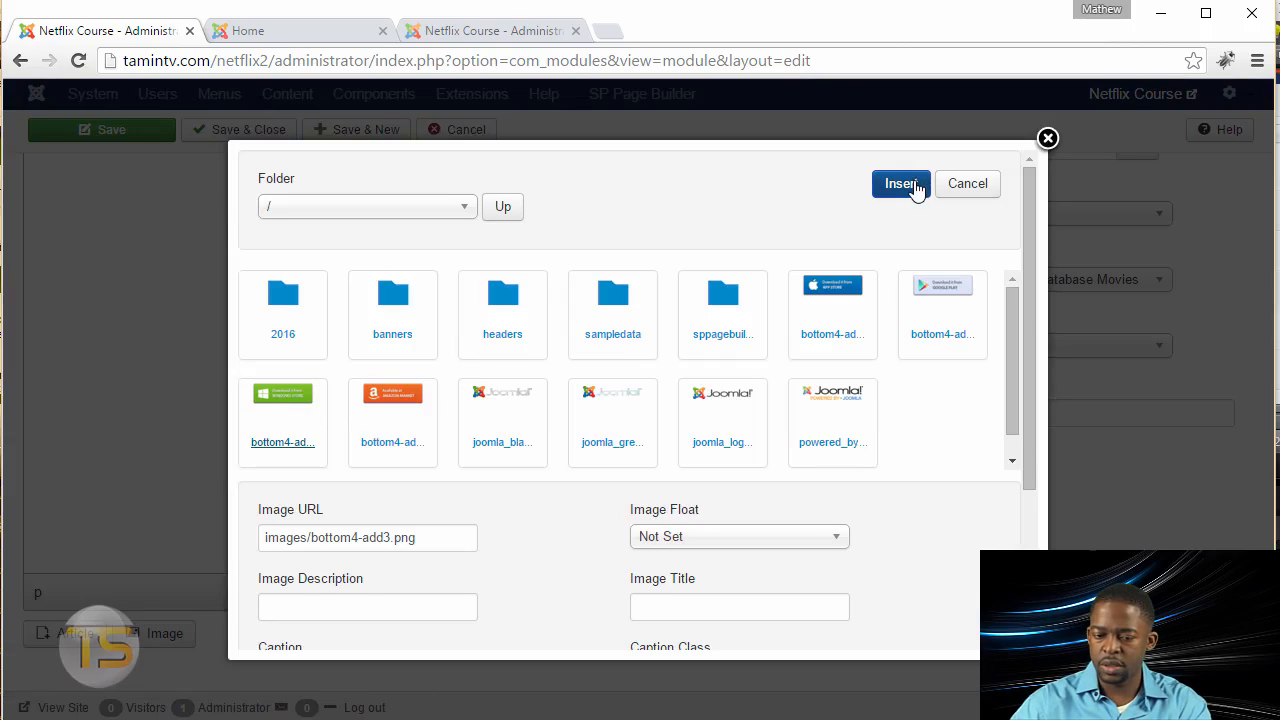
left_click(900, 184)
scroll(200, 530, "up", 3)
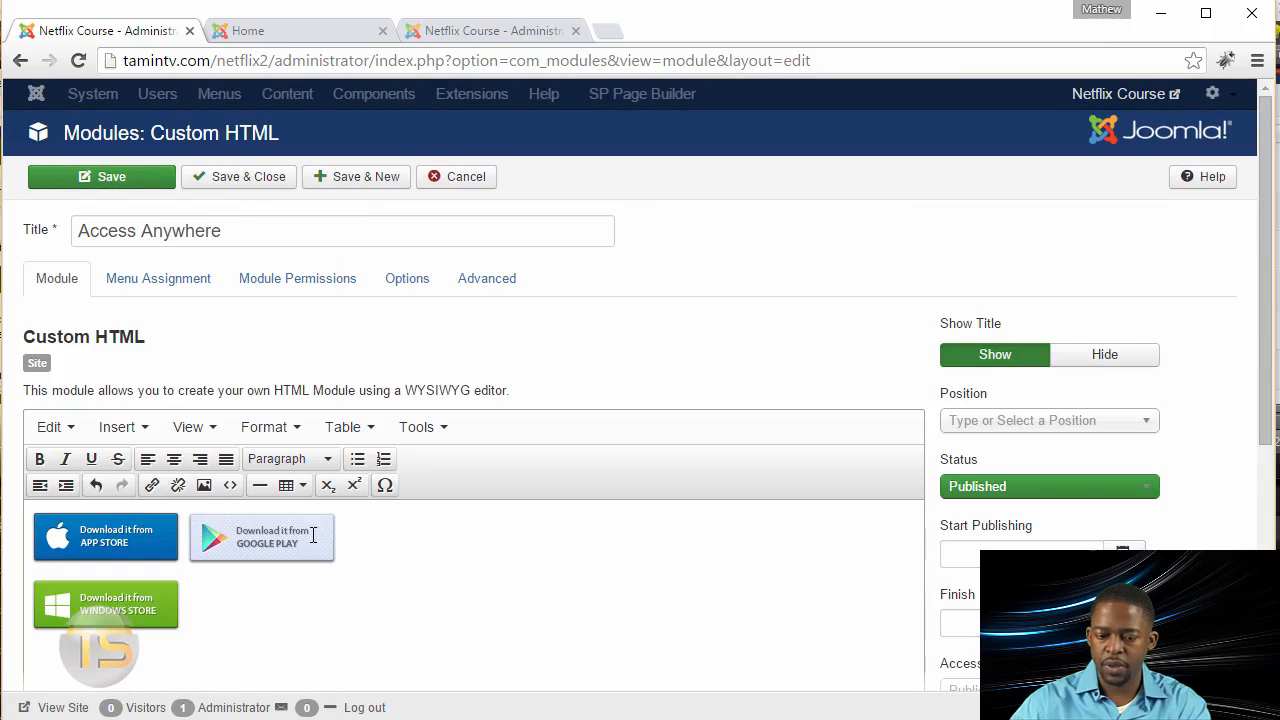
Step: Insert the Amazon Market badge bottom4-add4.png beside the Windows Store badge
scroll(340, 585, "down", 5)
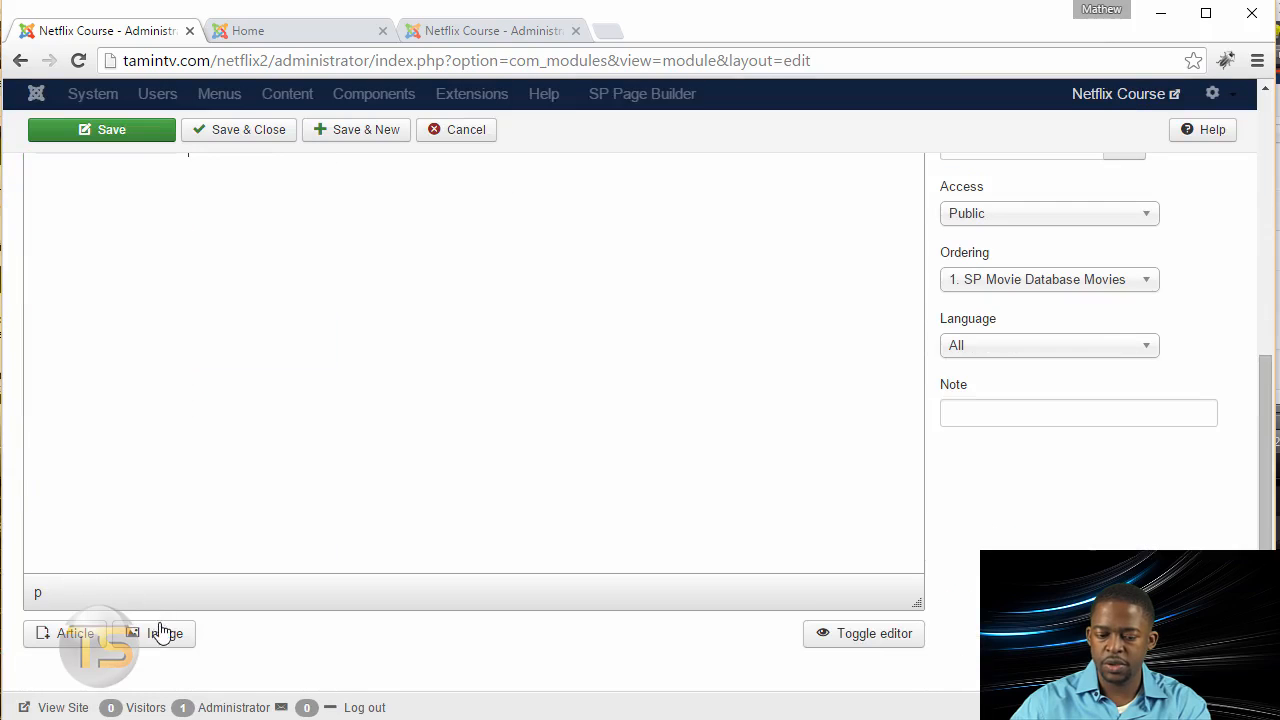
left_click(160, 632)
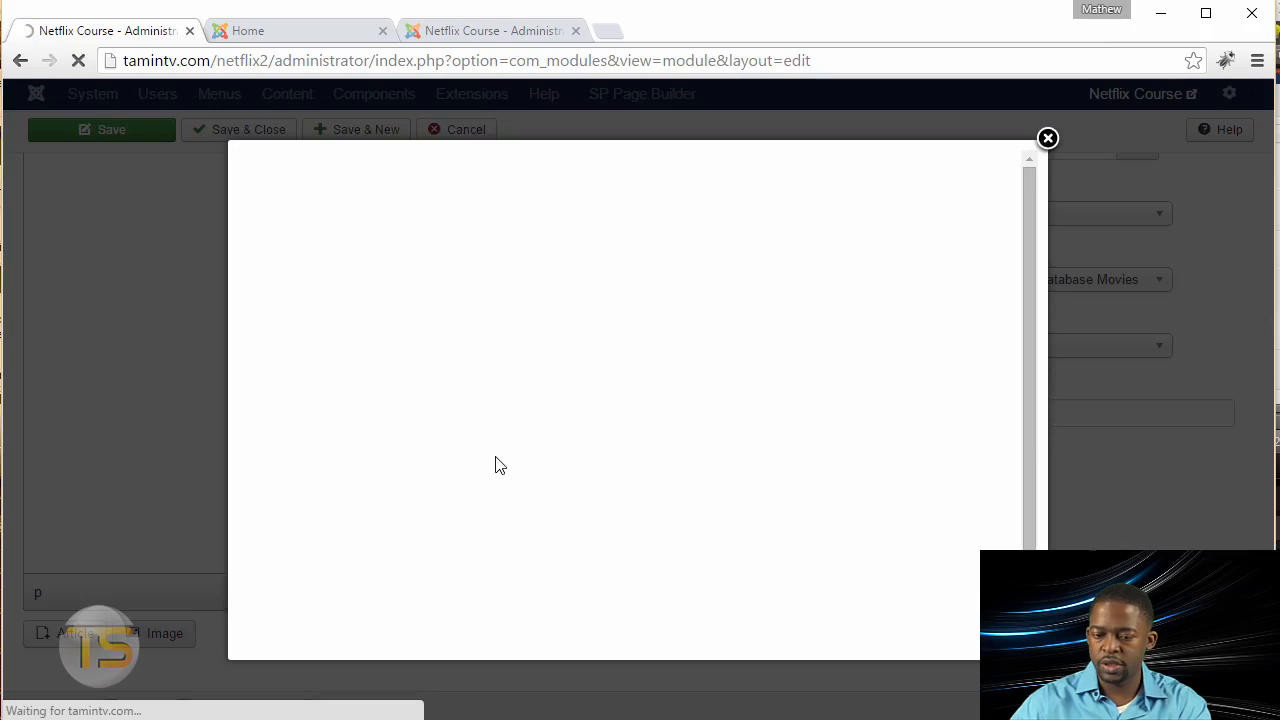
left_click(382, 410)
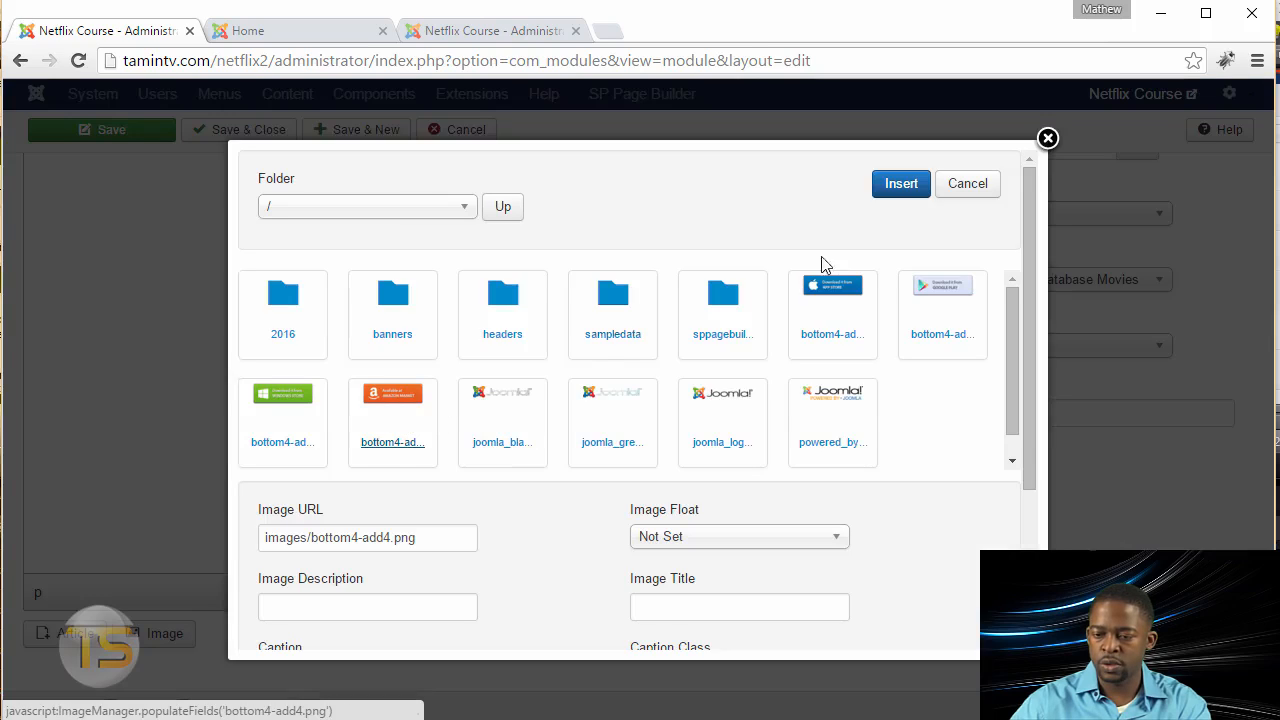
left_click(897, 188)
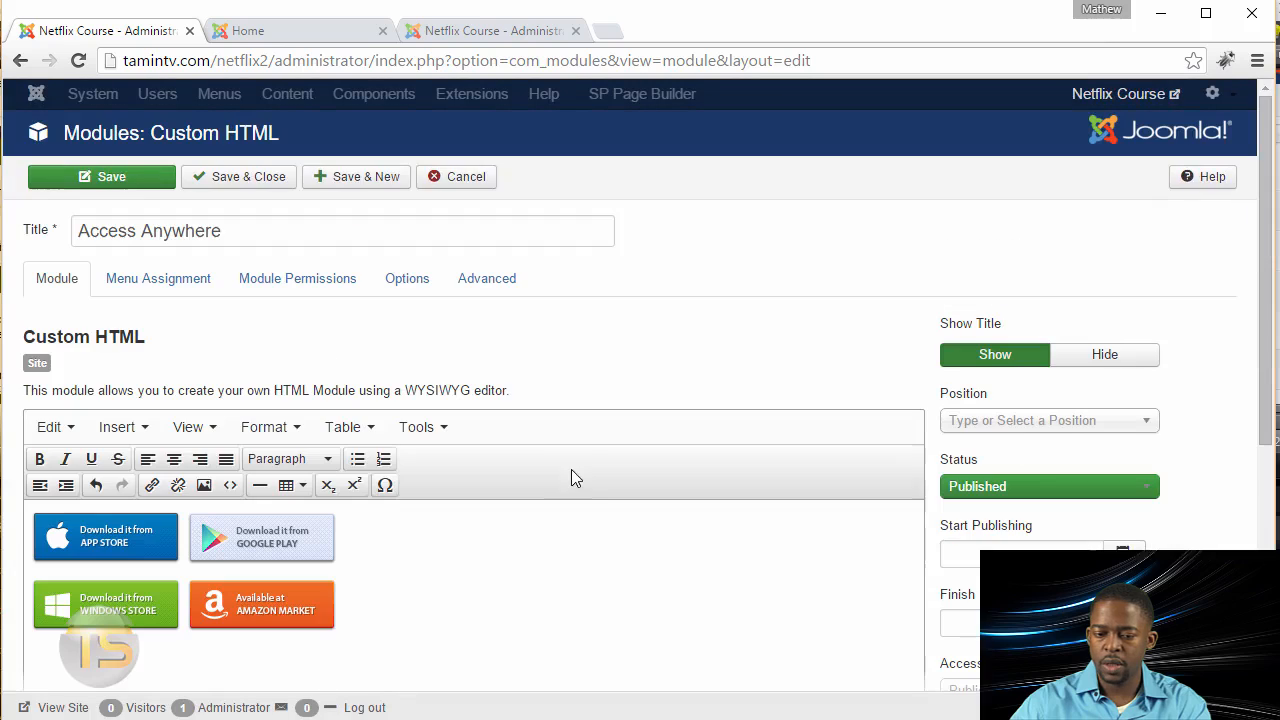
Step: Link the App Store badge image to the placeholder URL "#"
left_click(133, 540)
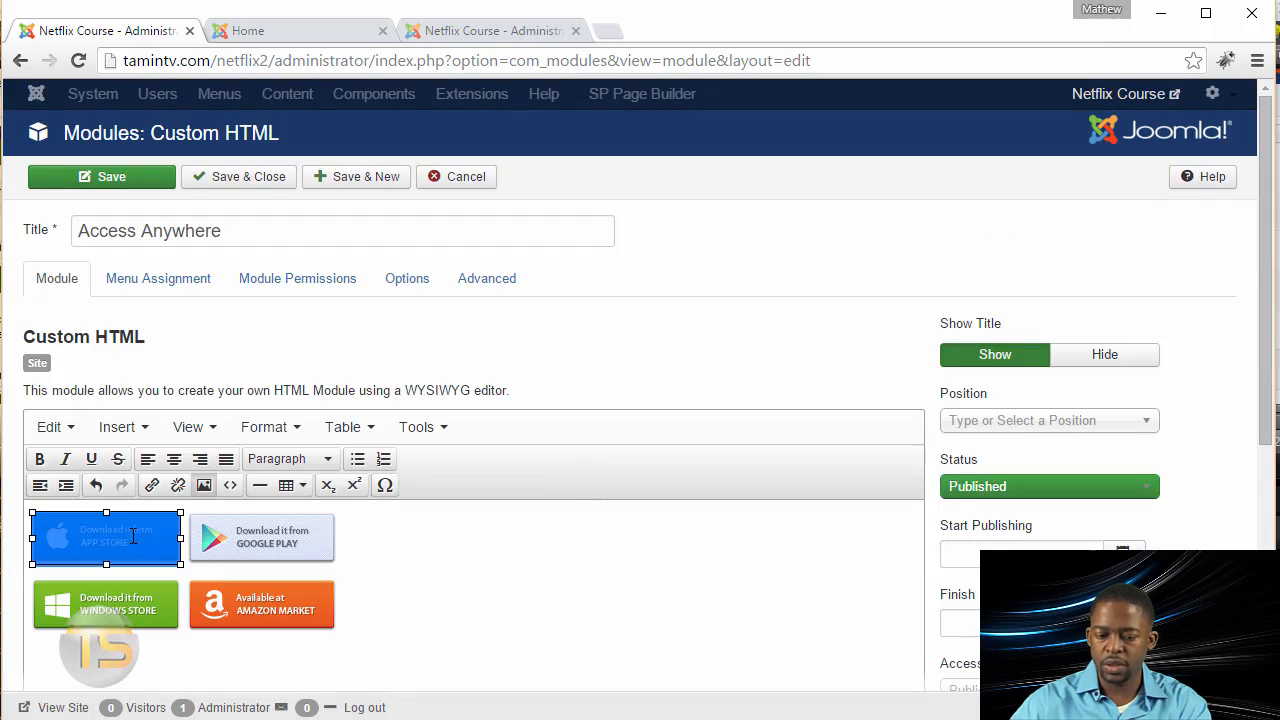
left_click(151, 487)
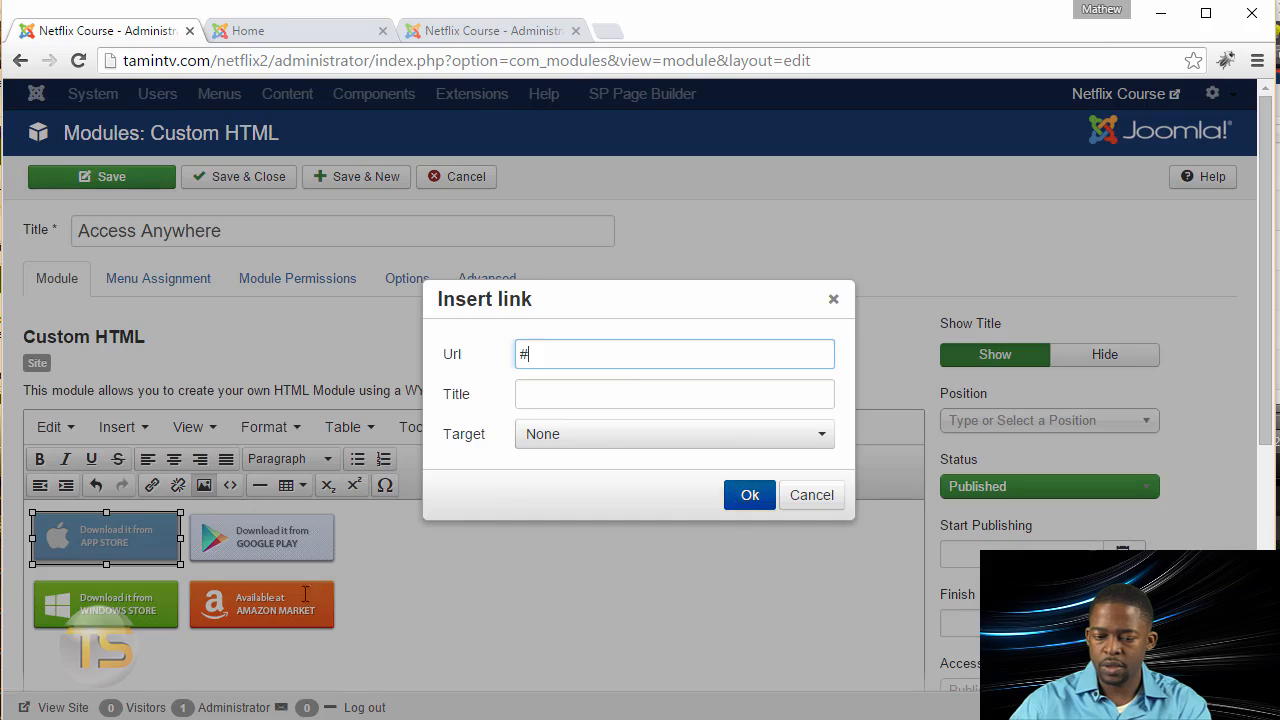
left_click(742, 496)
Step: Add placeholder links to the Google Play and Amazon Market badge images as well
left_click(236, 540)
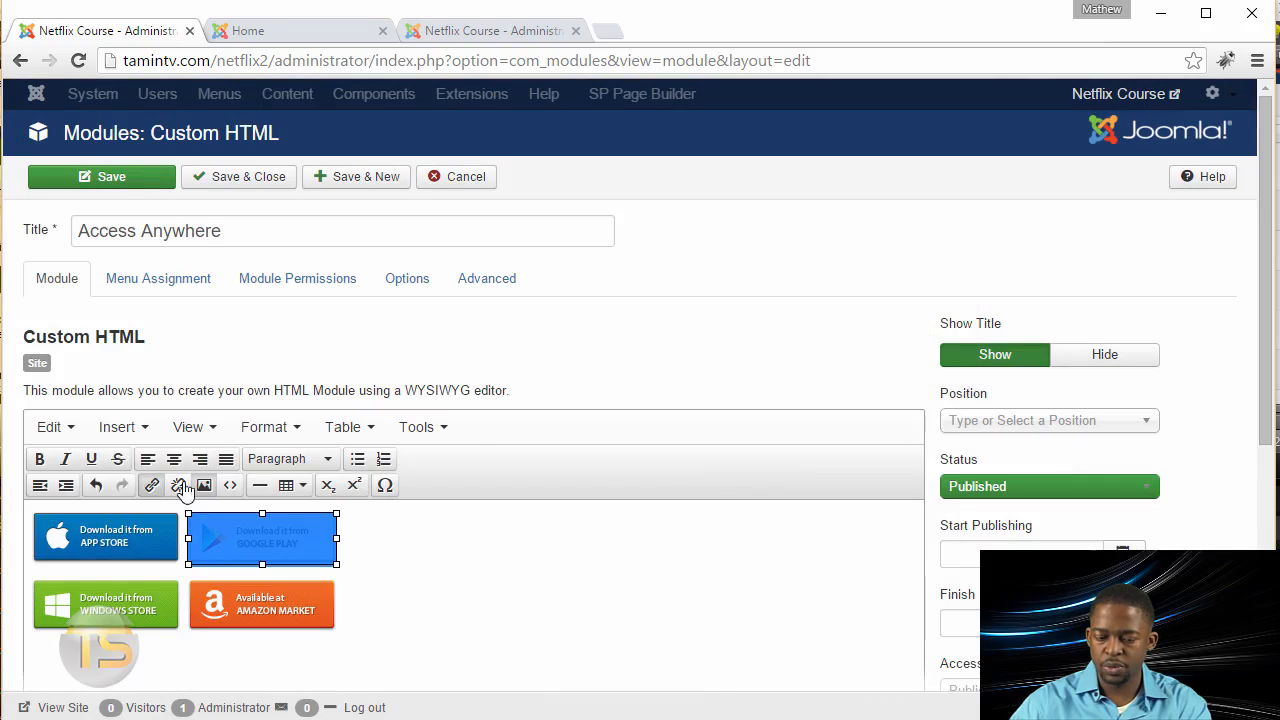
left_click(152, 486)
left_click(749, 495)
left_click(262, 605)
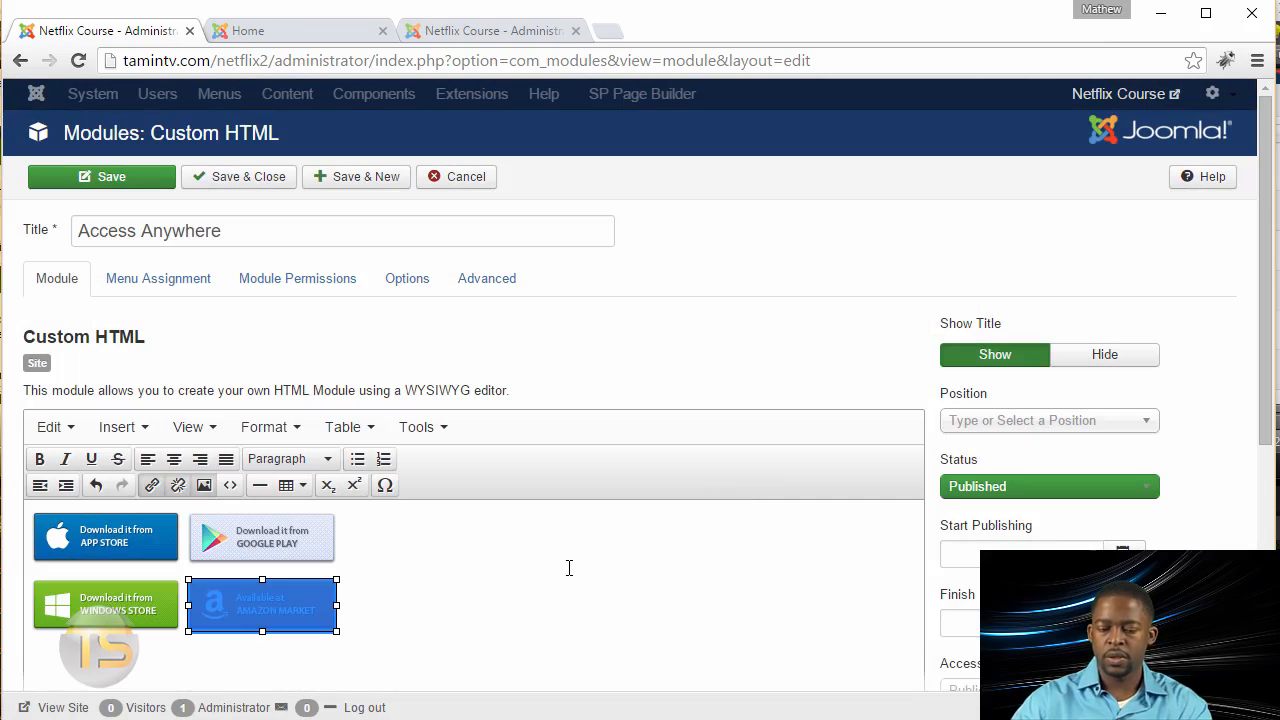
left_click(385, 598)
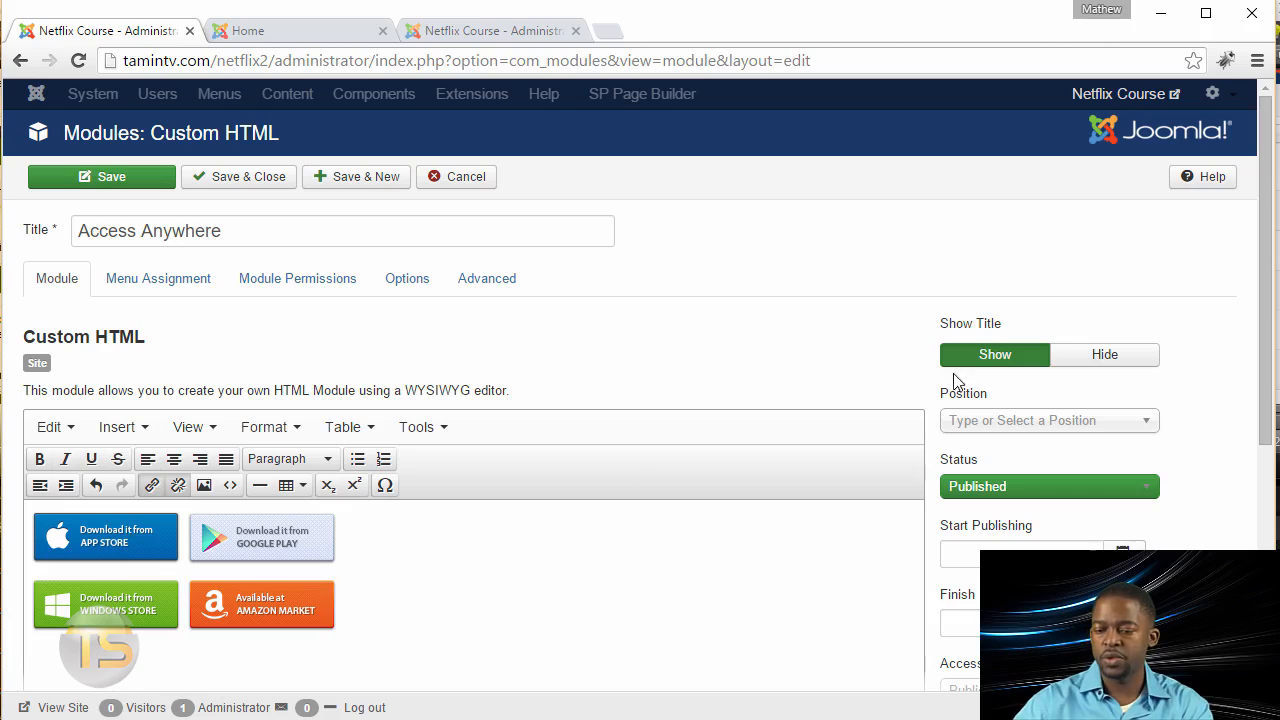
Step: Assign the Access Anywhere module to the Bottom3 position, check its menu assignment, and save it
left_click(1088, 425)
type("bottom3")
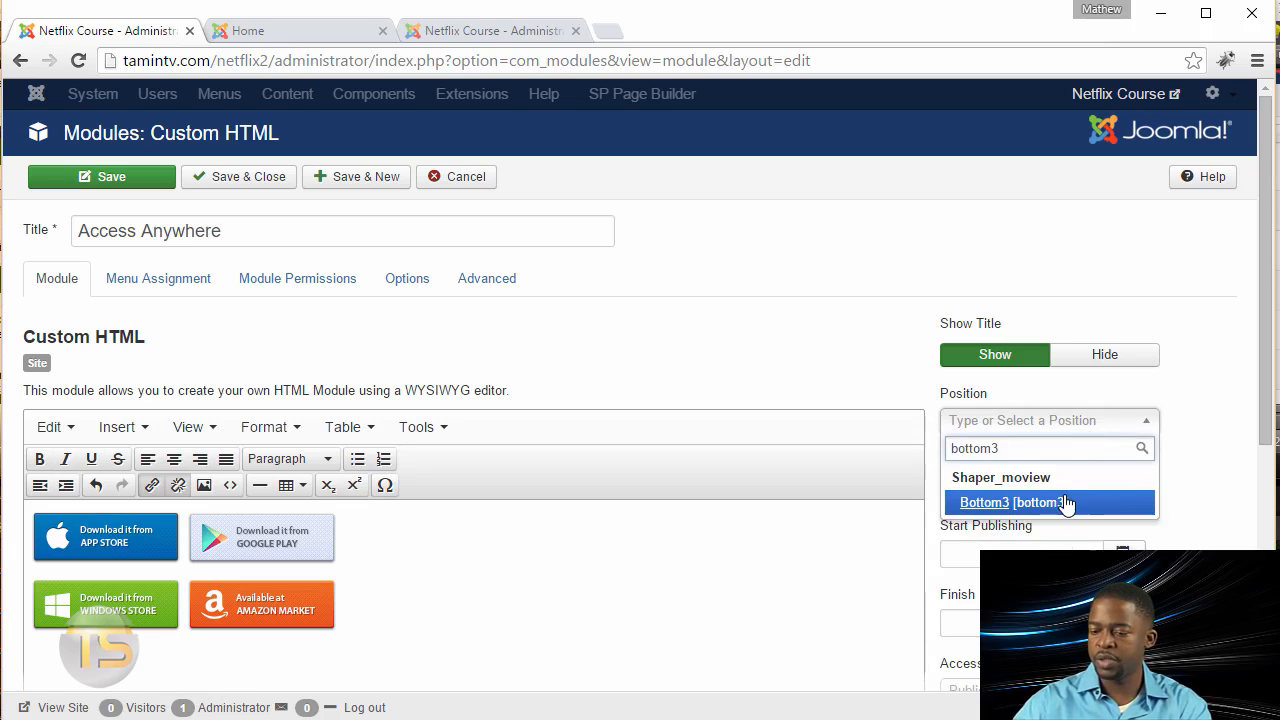
left_click(1066, 508)
left_click(175, 286)
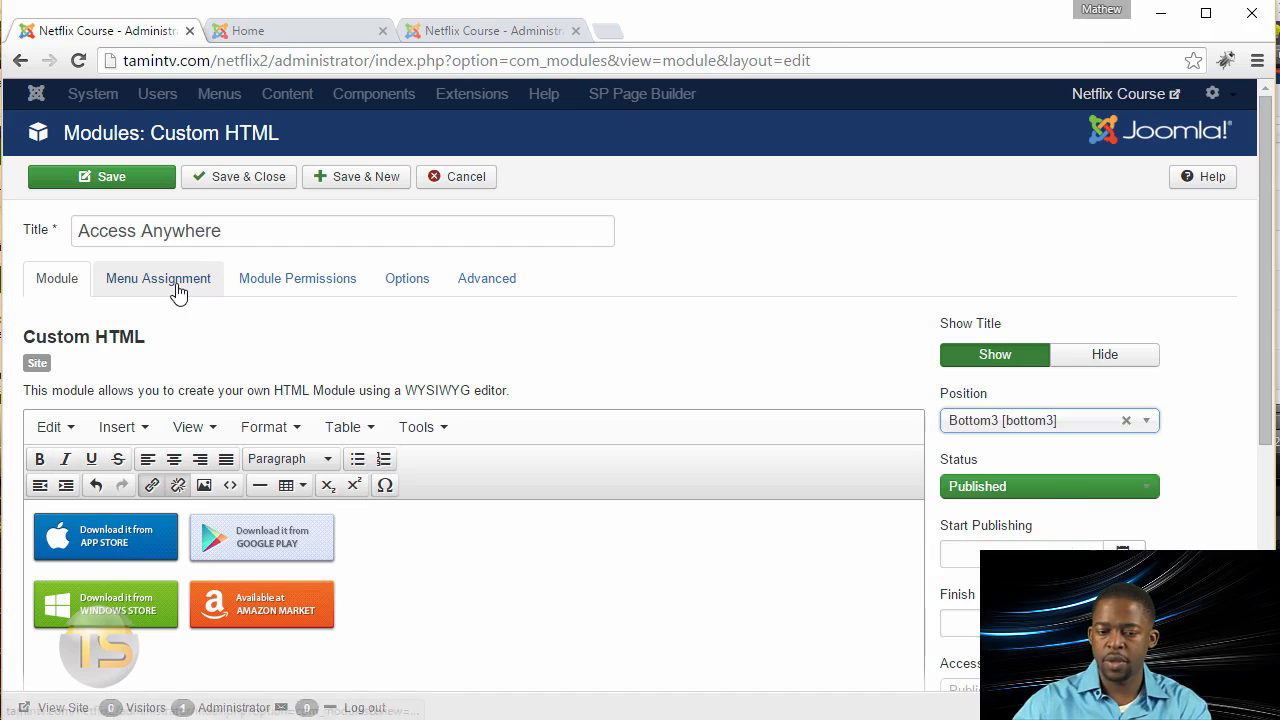
left_click(50, 286)
scroll(330, 432, "down", 5)
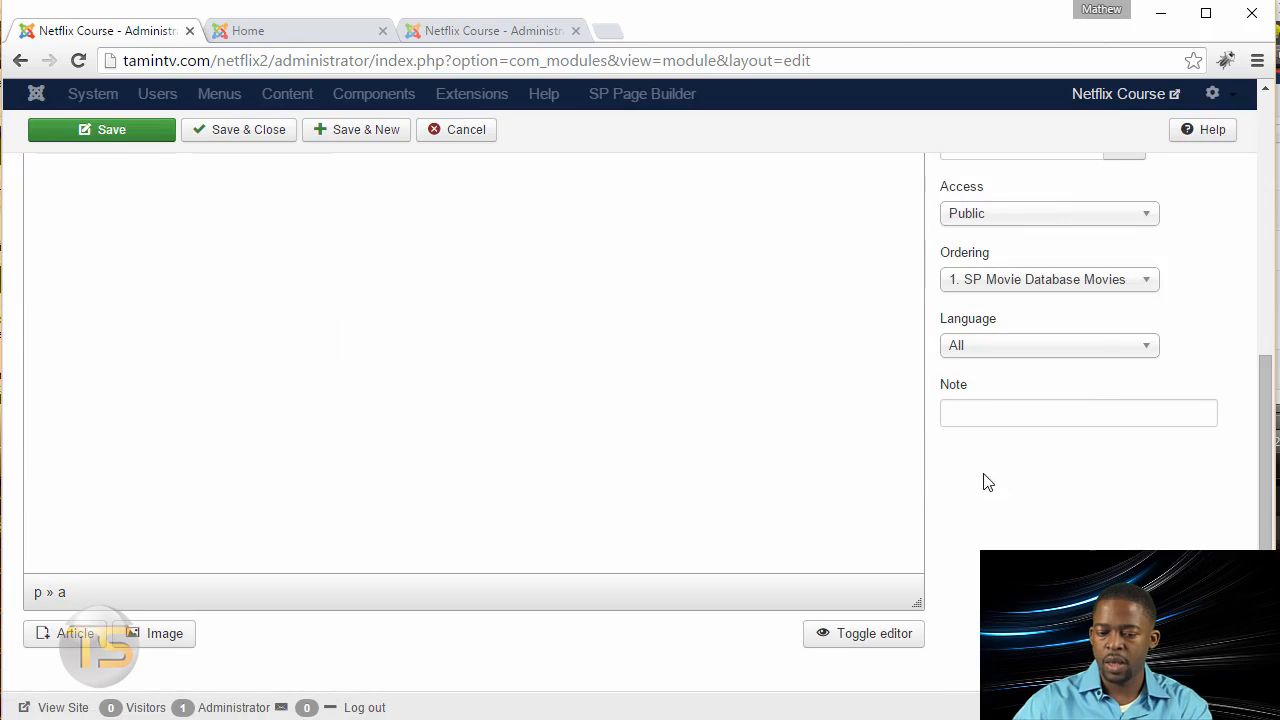
scroll(643, 463, "up", 5)
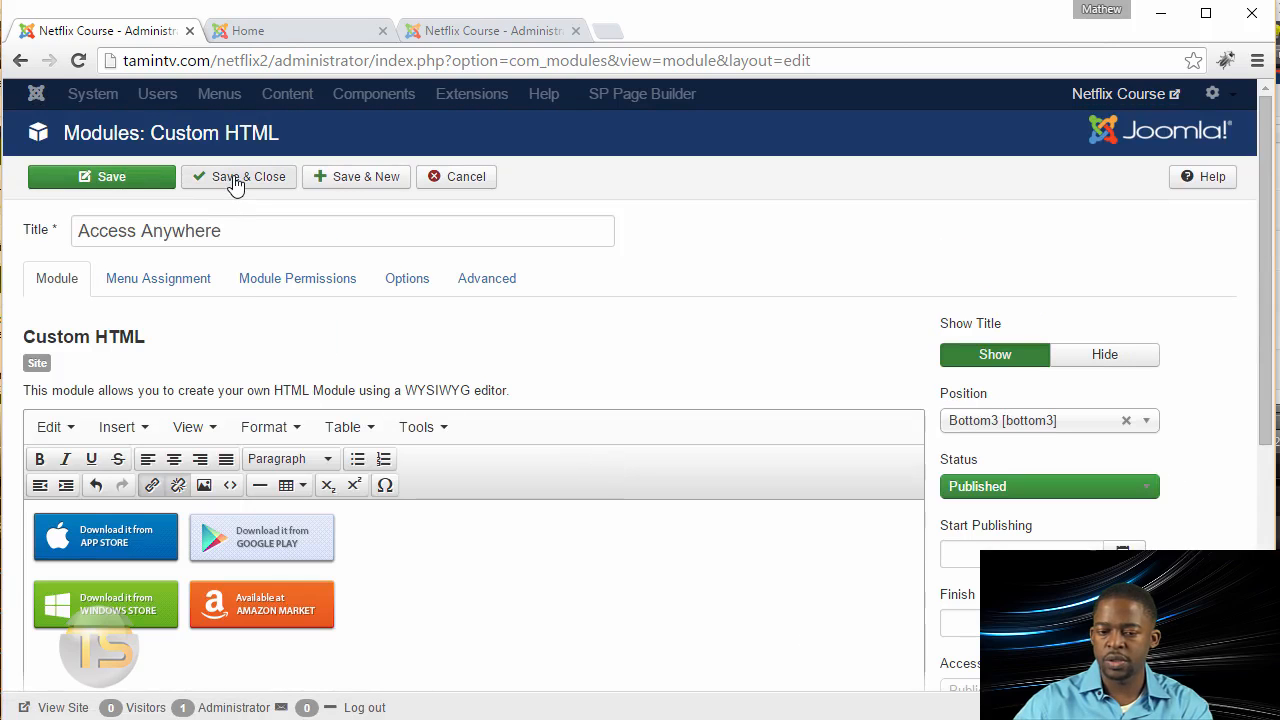
Step: Reload the site's home page to check the Access Anywhere module in the bottom area
key("ctrl+Tab")
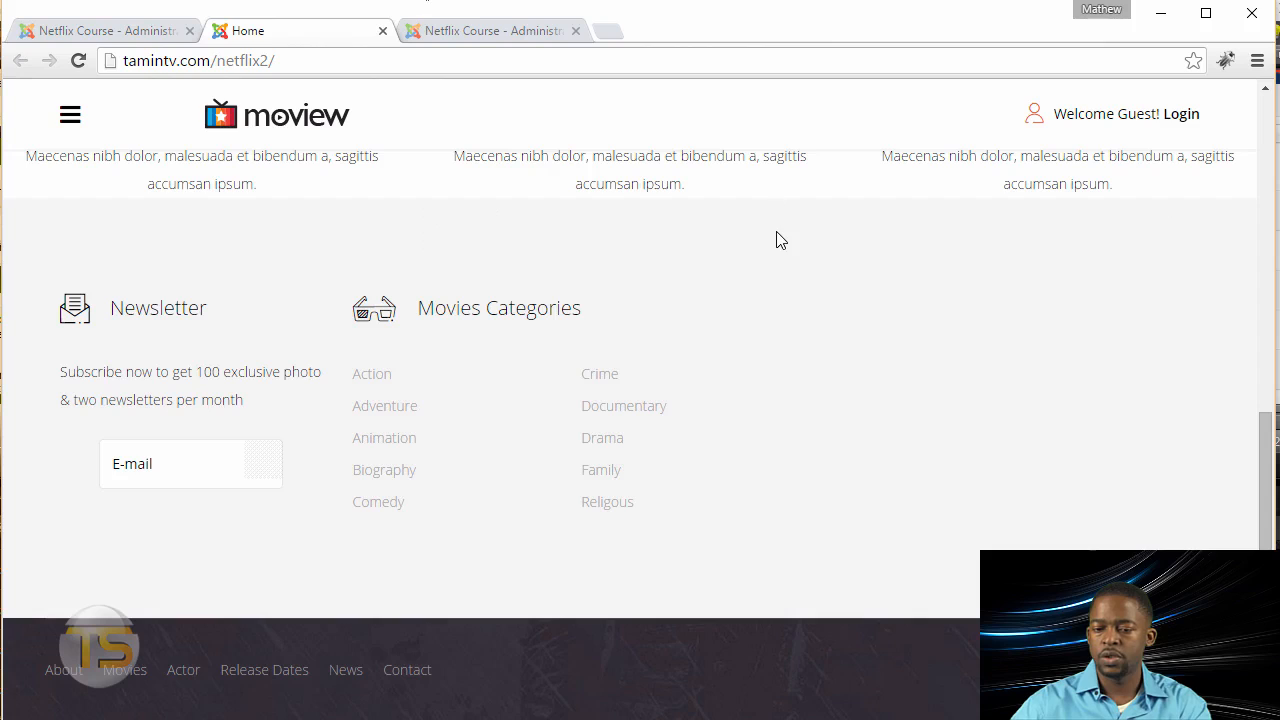
left_click(82, 63)
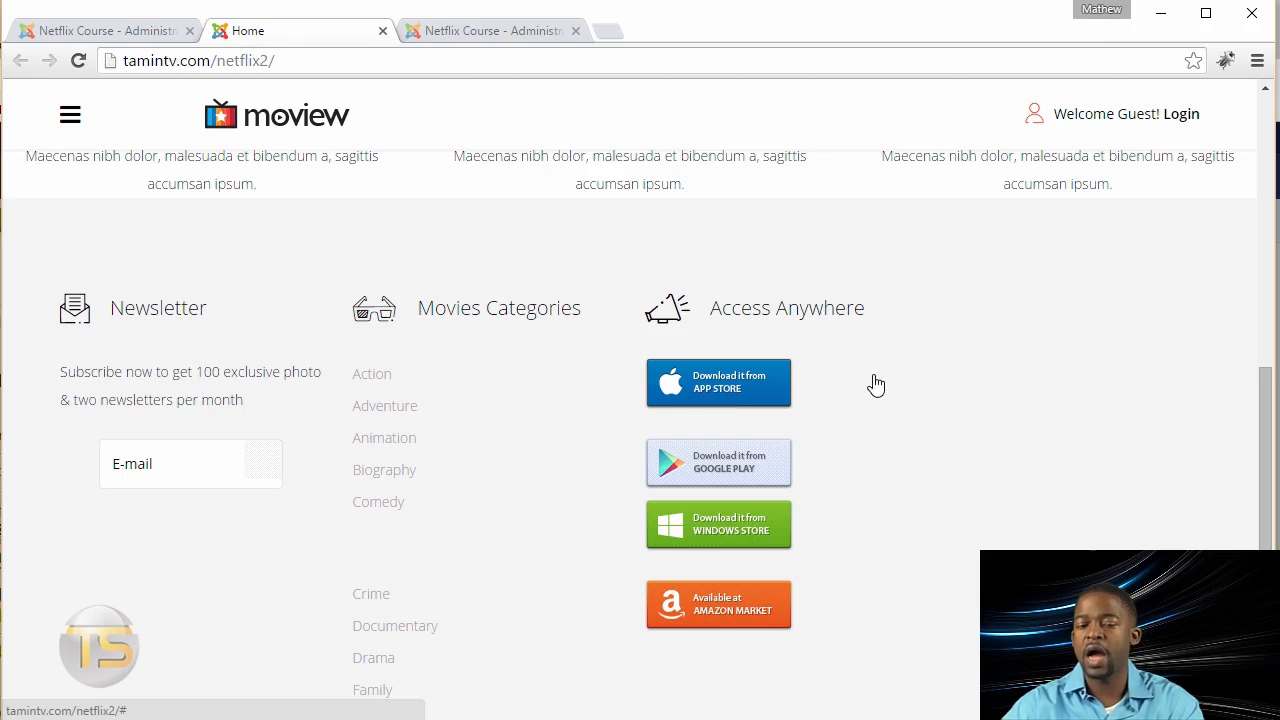
Step: Paste the "bottom-add" div markup with two badge rows above the existing paragraphs in the Access Anywhere module's source code
left_click(115, 37)
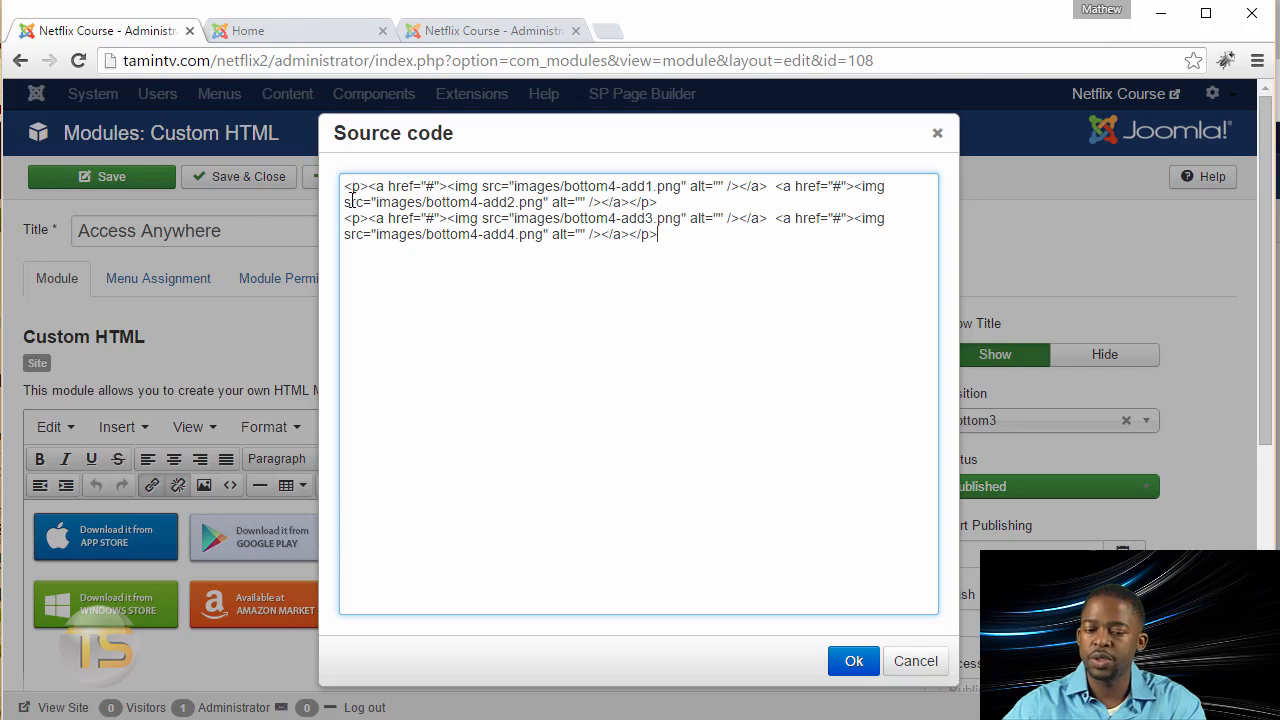
key("Return")
key("Return")
key("Return")
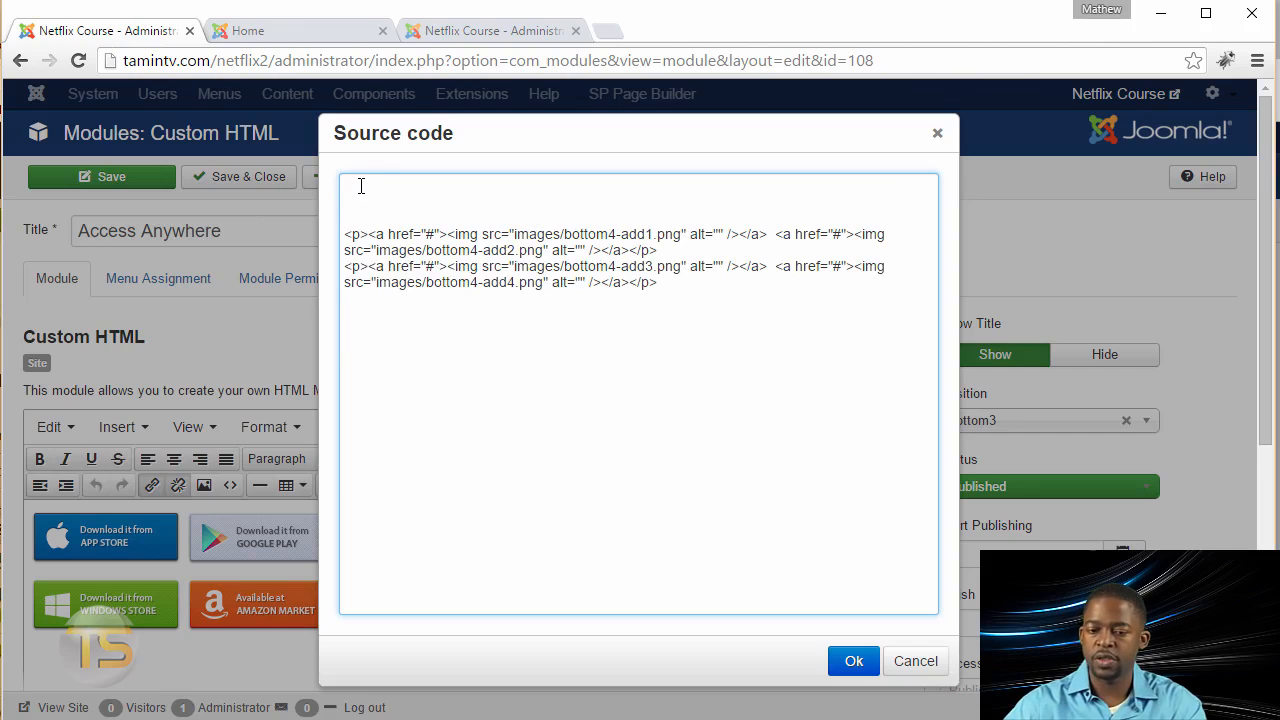
type("<div class=\"bottom-add\"> <div class=\"add-section-1 row\"><a class=\"pull-left\" href=\"#\"><img src=\"images/demo/bottom4-add1.png\" alt=\"add1\" /> </a><a class=\"pull-left\" href=\"#\"><img src=\"images/demo/bottom4-add2.png\" alt=\"add2\" /> </a></div> <div class=\"add-section-2 row\"><a class=\"pull-left\" href=\"#\"><img src=\"images/demo/bottom4-add3.png\" alt=\"add1\" /> </a><a class=\"pull-left\" href=\"#\"><img src=\"images/demo/bottom4-add4.png\" alt=\"add2\" /> </a></div> </div>")
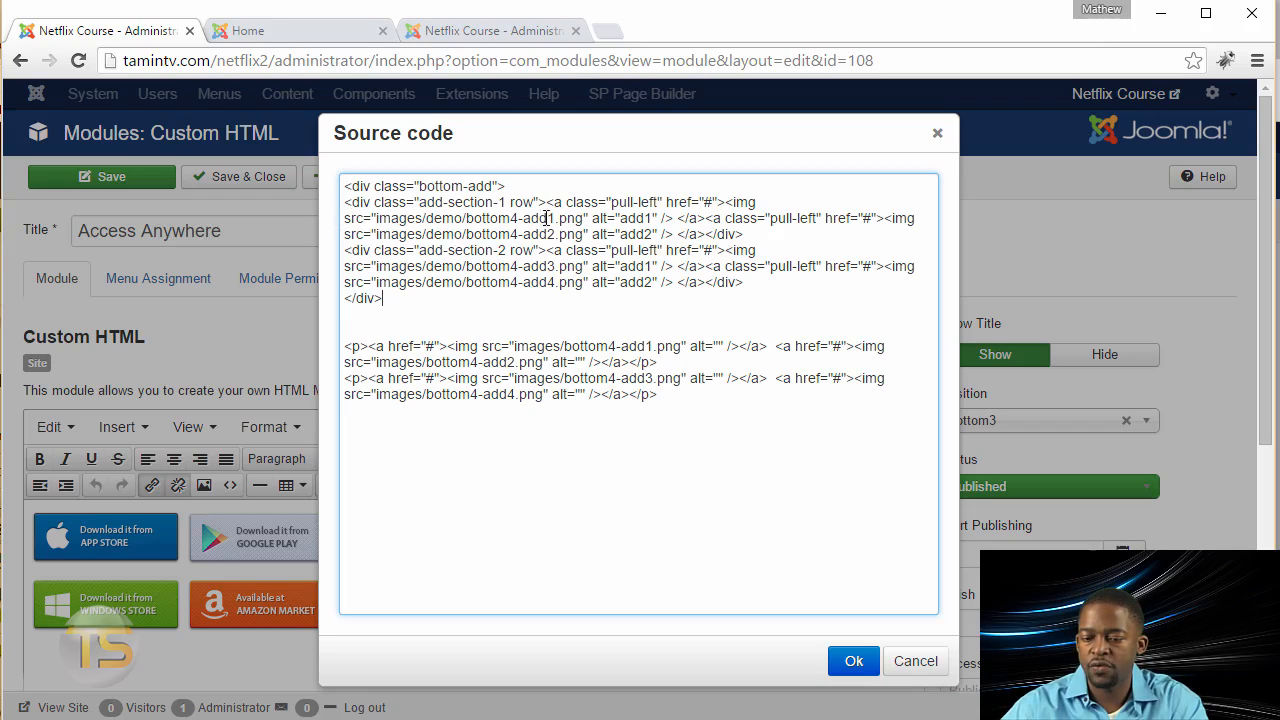
Step: Remove the demo folder from the four image paths in the pasted markup, apply the source code, and save the module
double_click(440, 219)
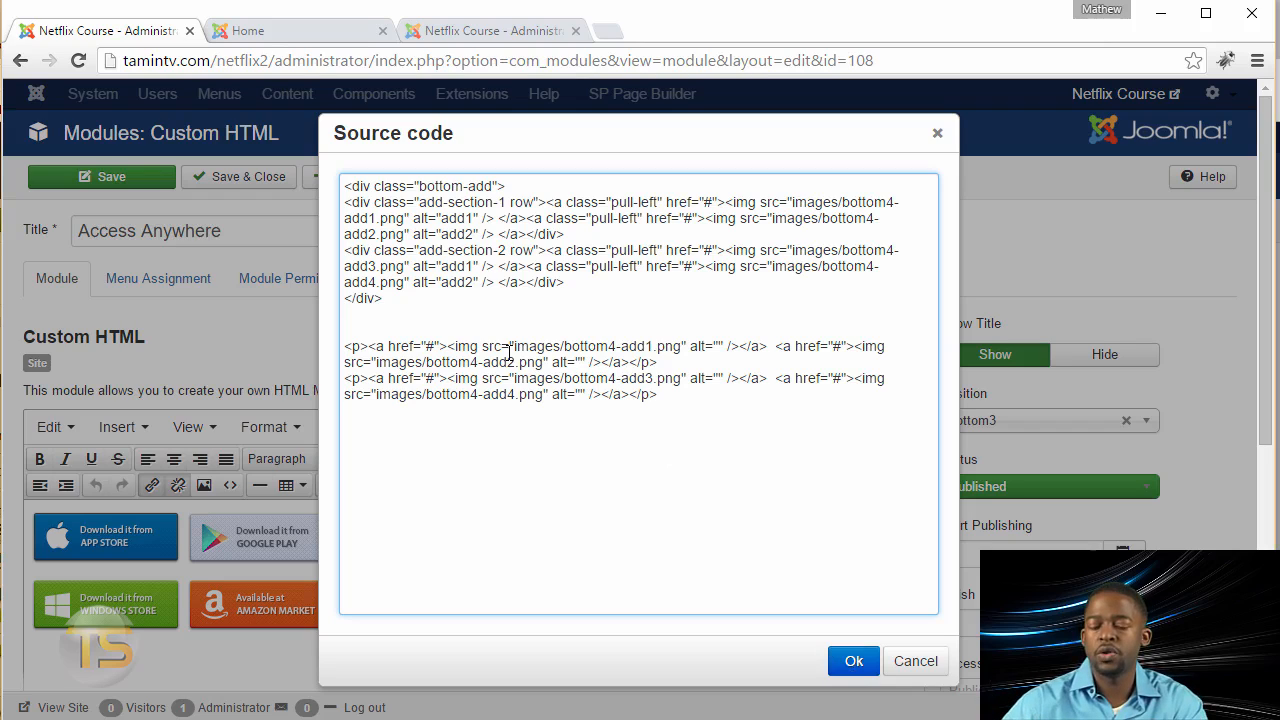
left_click(840, 661)
scroll(574, 595, "down", 5)
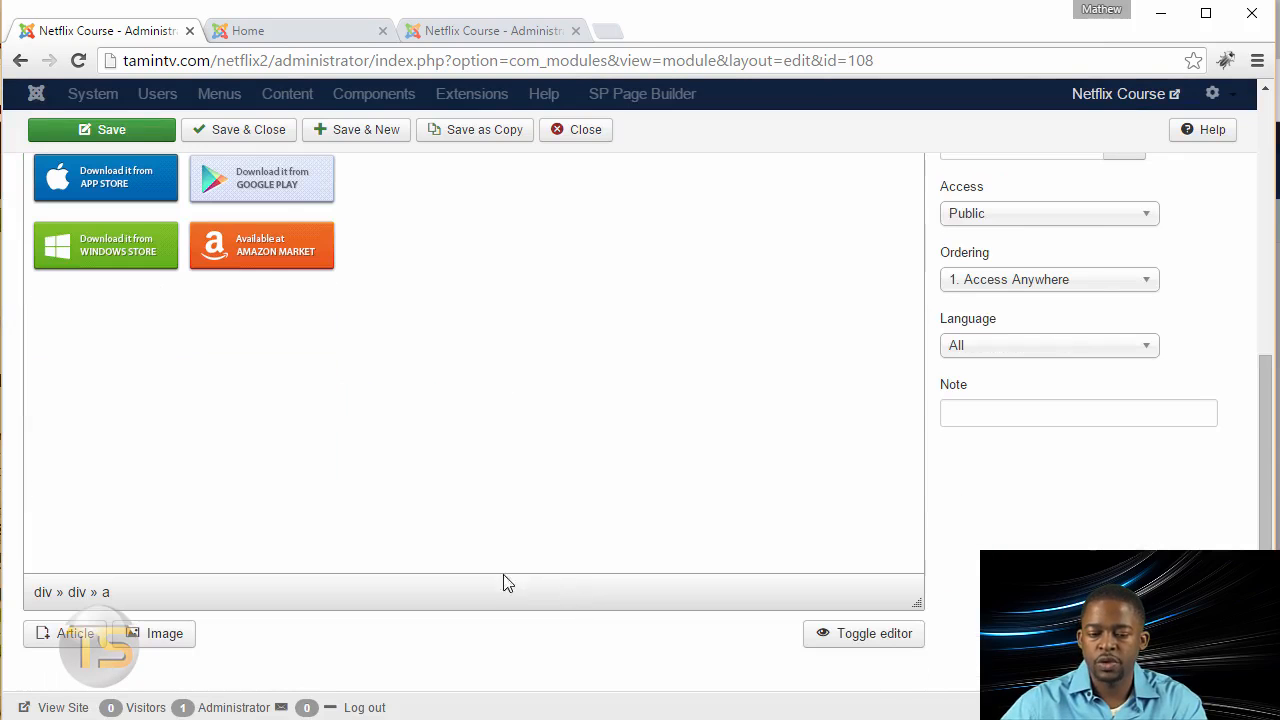
scroll(503, 580, "up", 3)
scroll(355, 436, "up", 2)
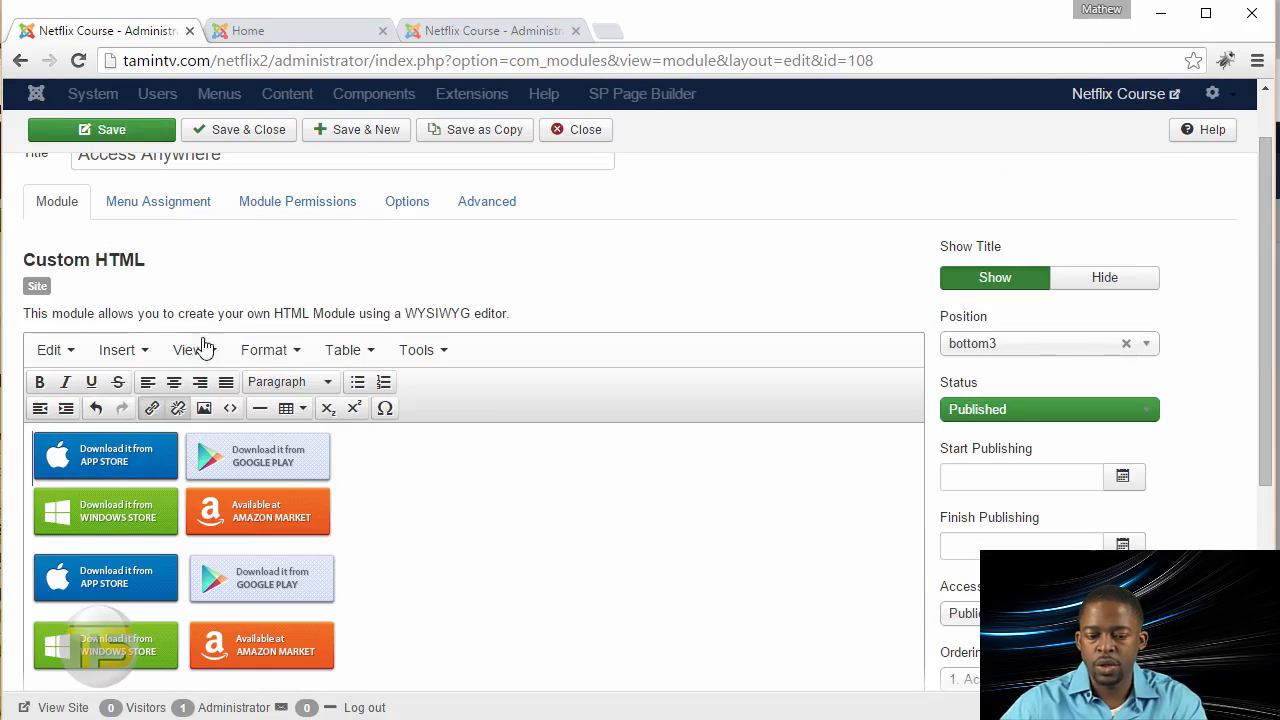
left_click(140, 138)
Step: Reload the home page and examine how the app store badges are laid out under Access Anywhere
left_click(286, 31)
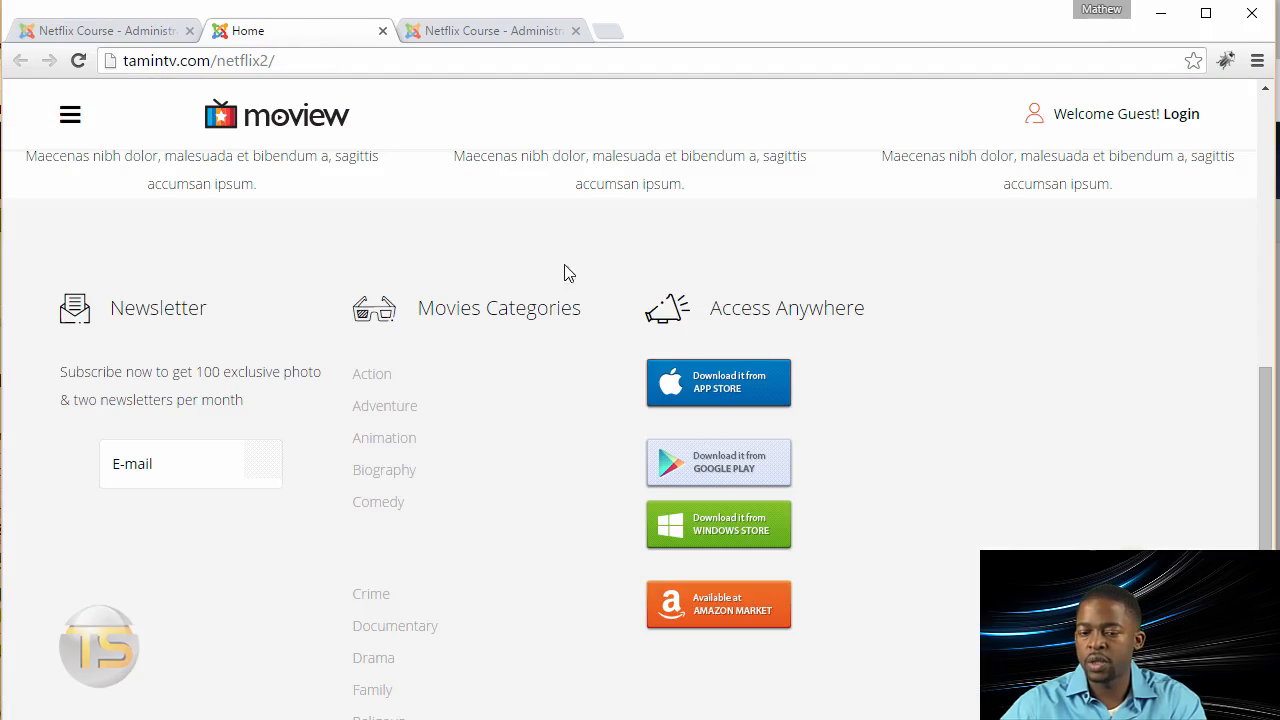
left_click(80, 61)
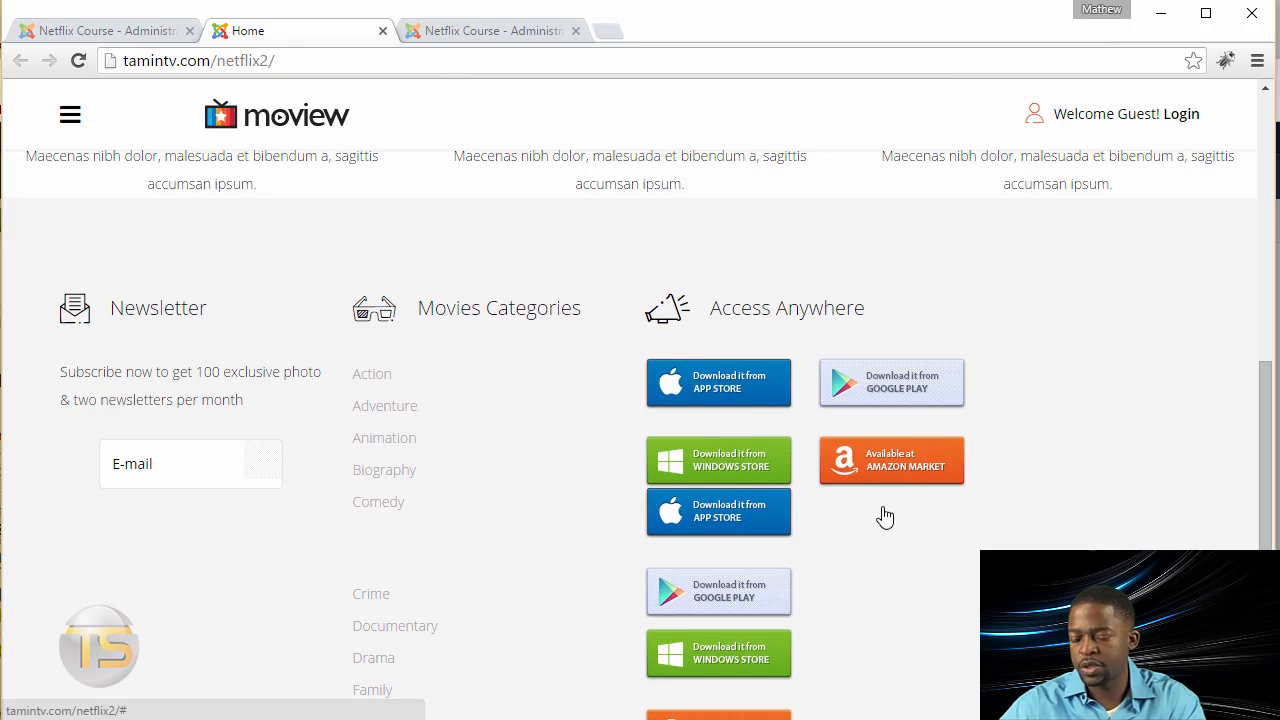
scroll(900, 525, "down", 3)
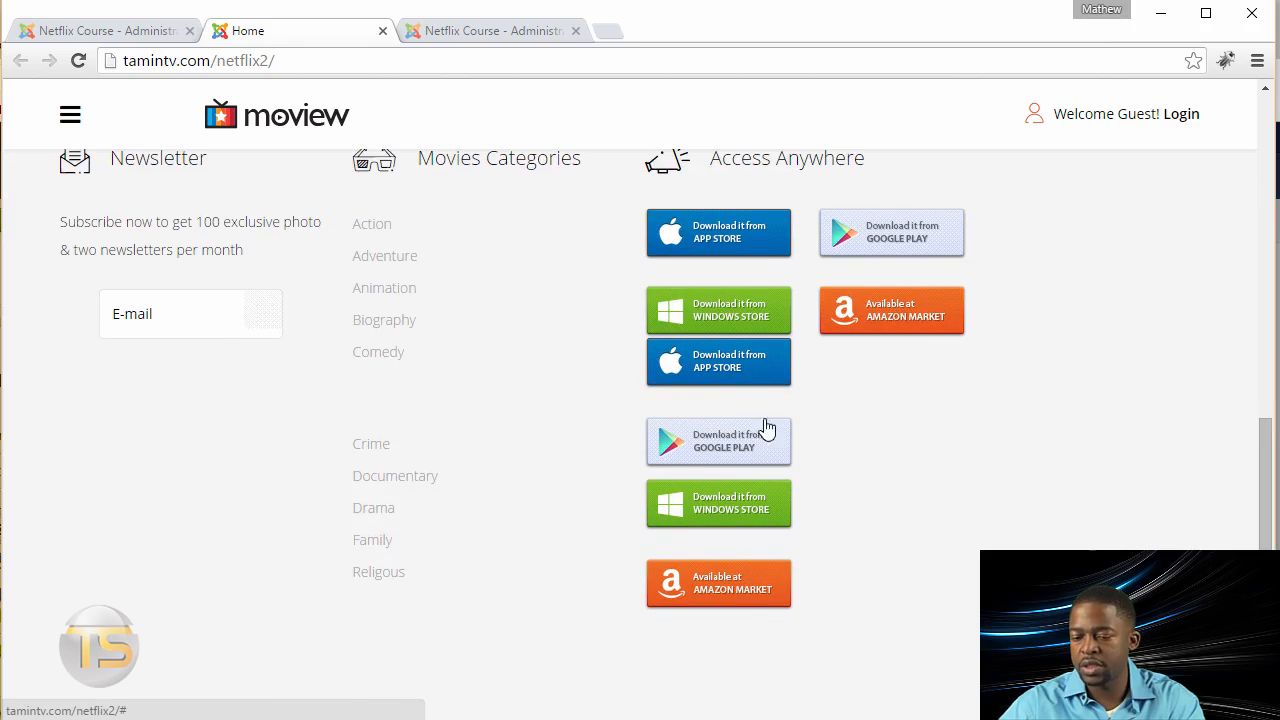
Step: Delete the two original badge paragraphs from the module's source code, keeping only the "bottom-add" div markup
left_click(64, 32)
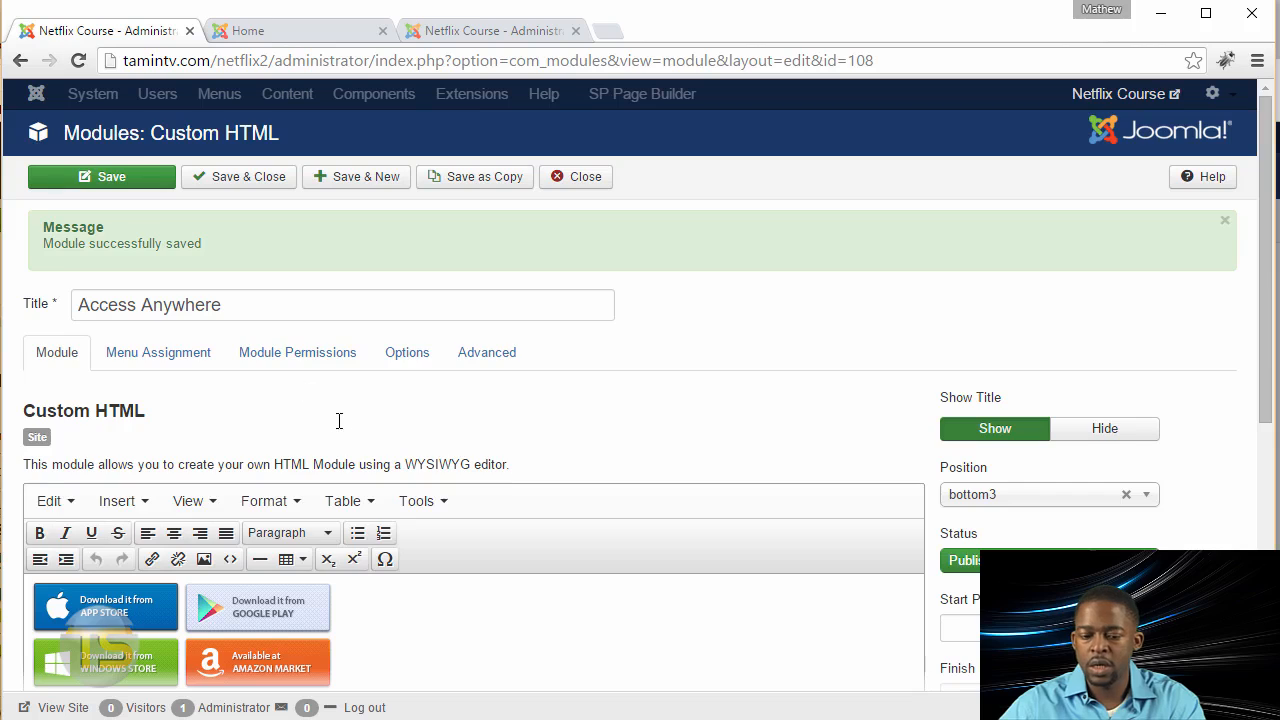
scroll(377, 431, "down", 3)
scroll(480, 360, "up", 1)
left_click(451, 307)
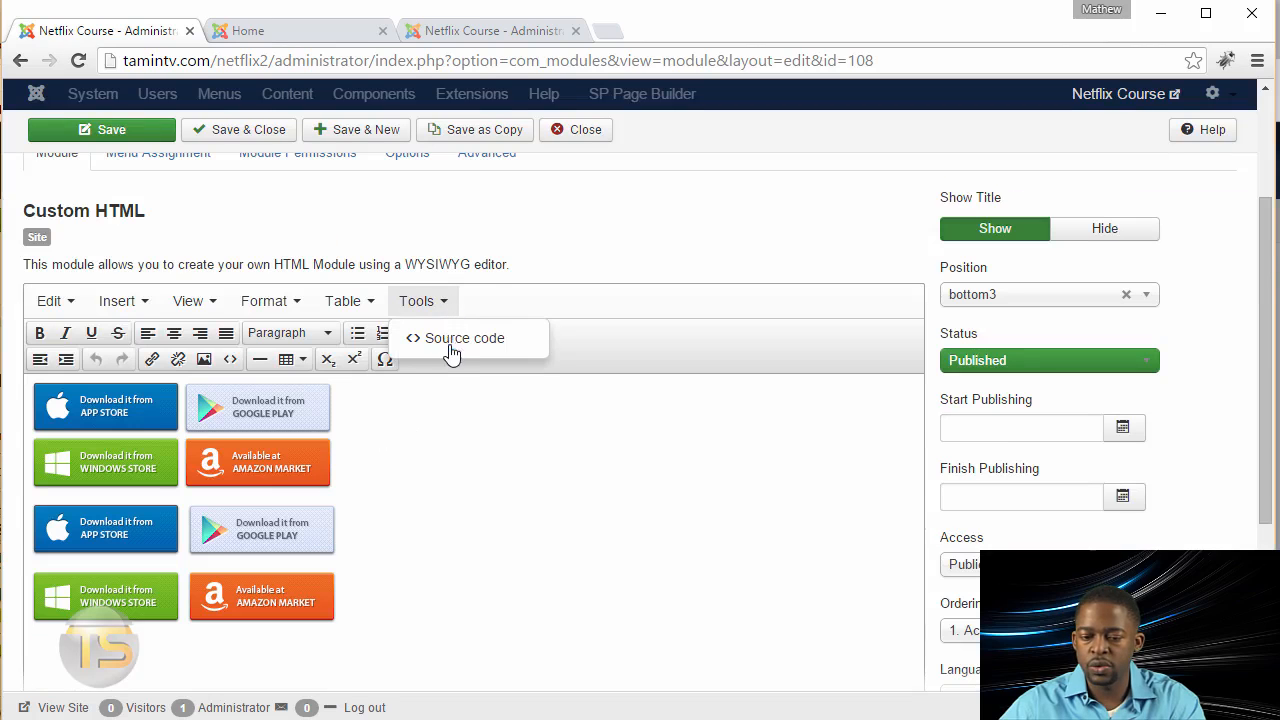
left_click(480, 340)
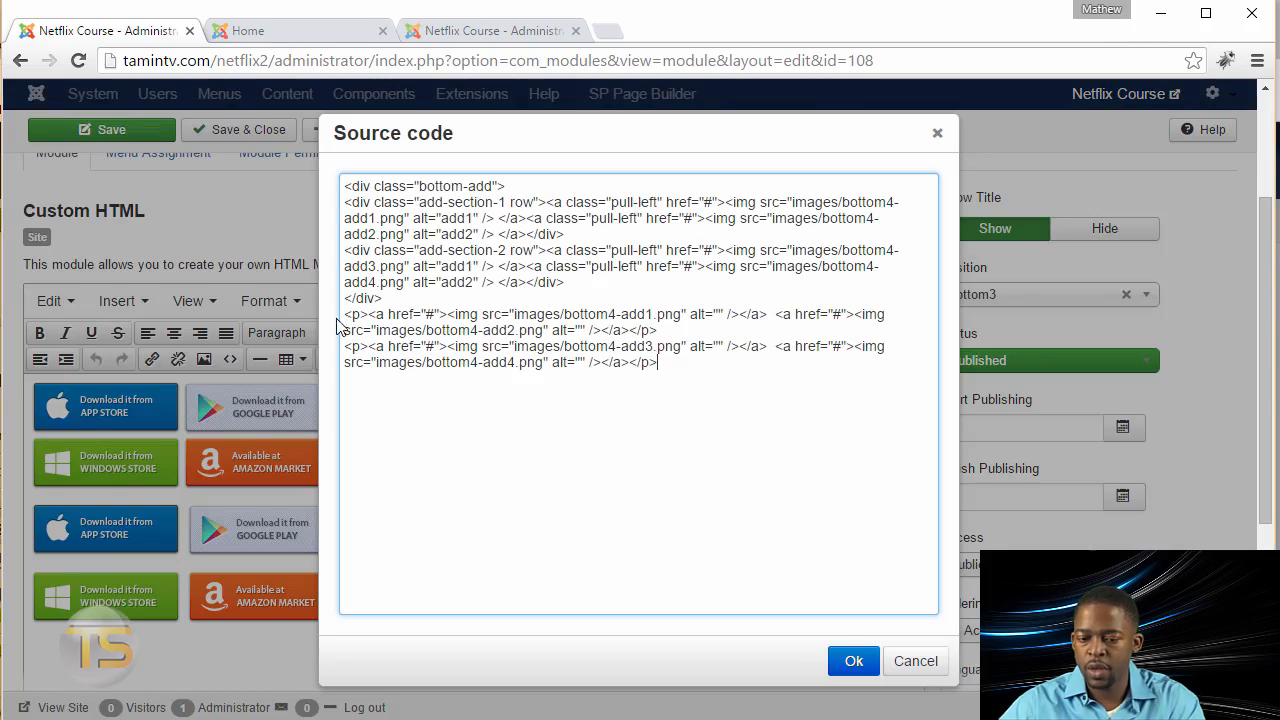
left_click_drag(342, 316, 696, 383)
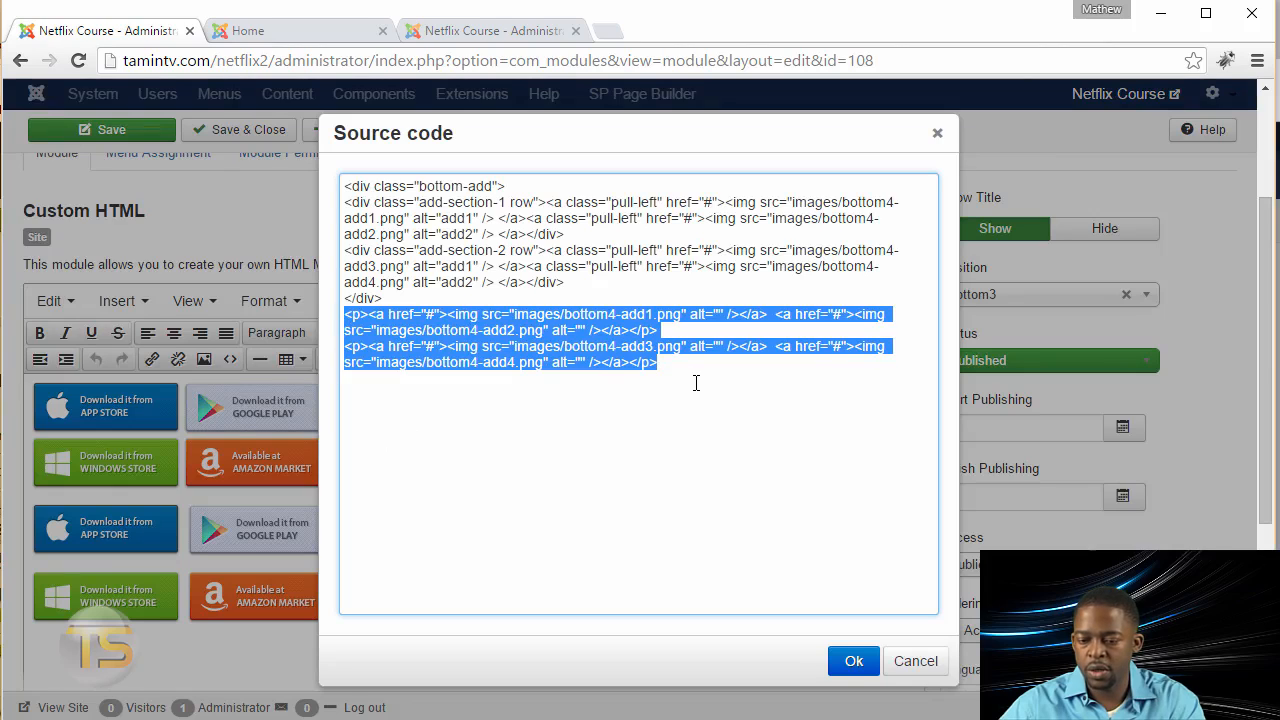
key("Delete")
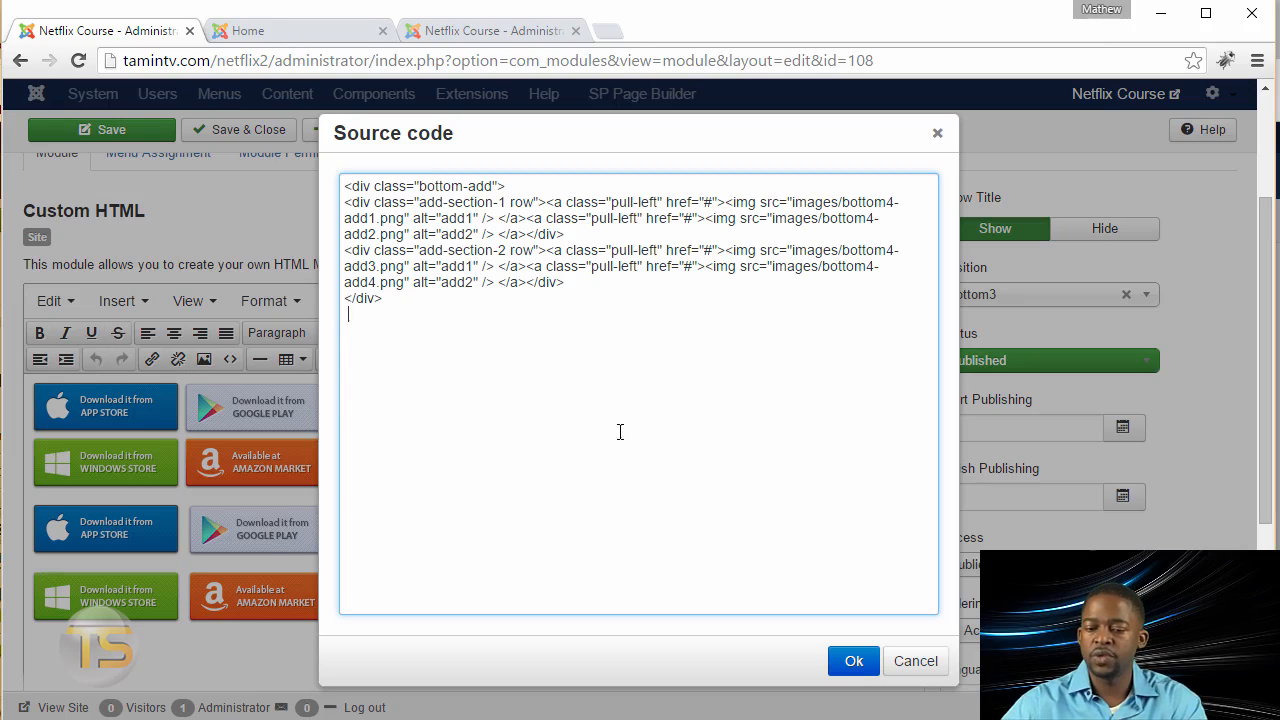
left_click(850, 662)
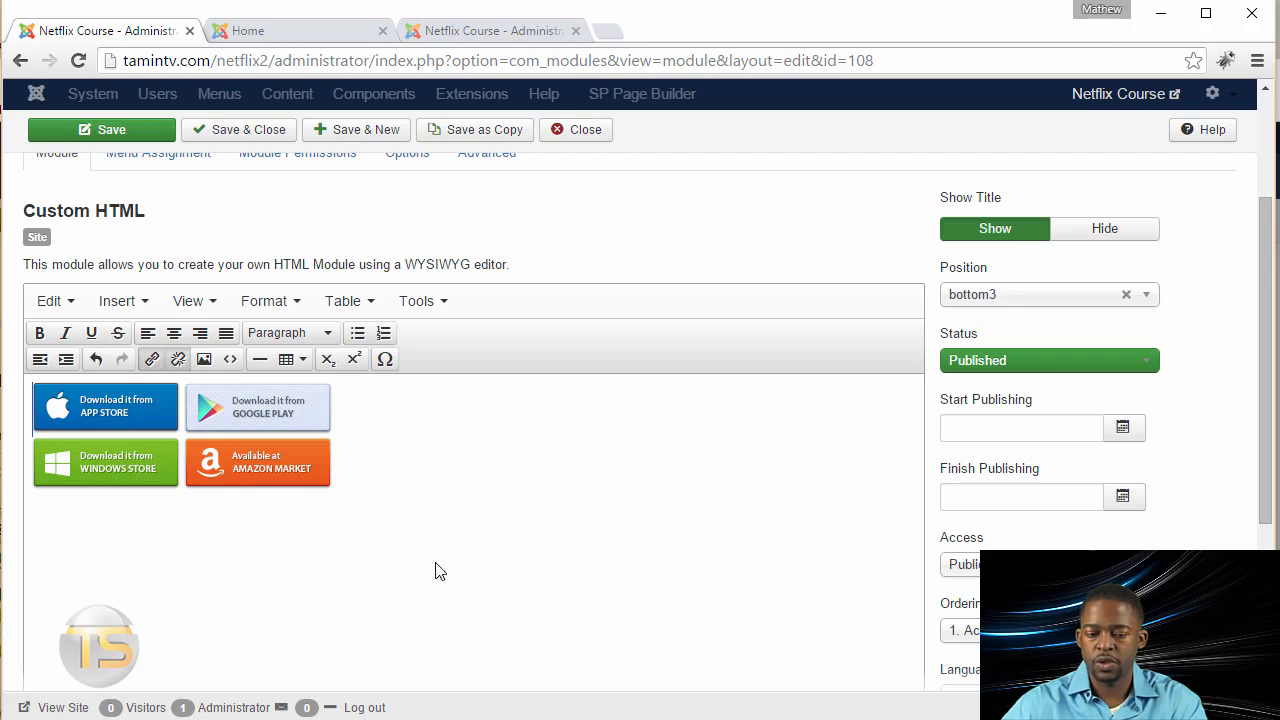
Step: Save and close the Access Anywhere module, and reload the home page to check the badge layout
left_click(333, 32)
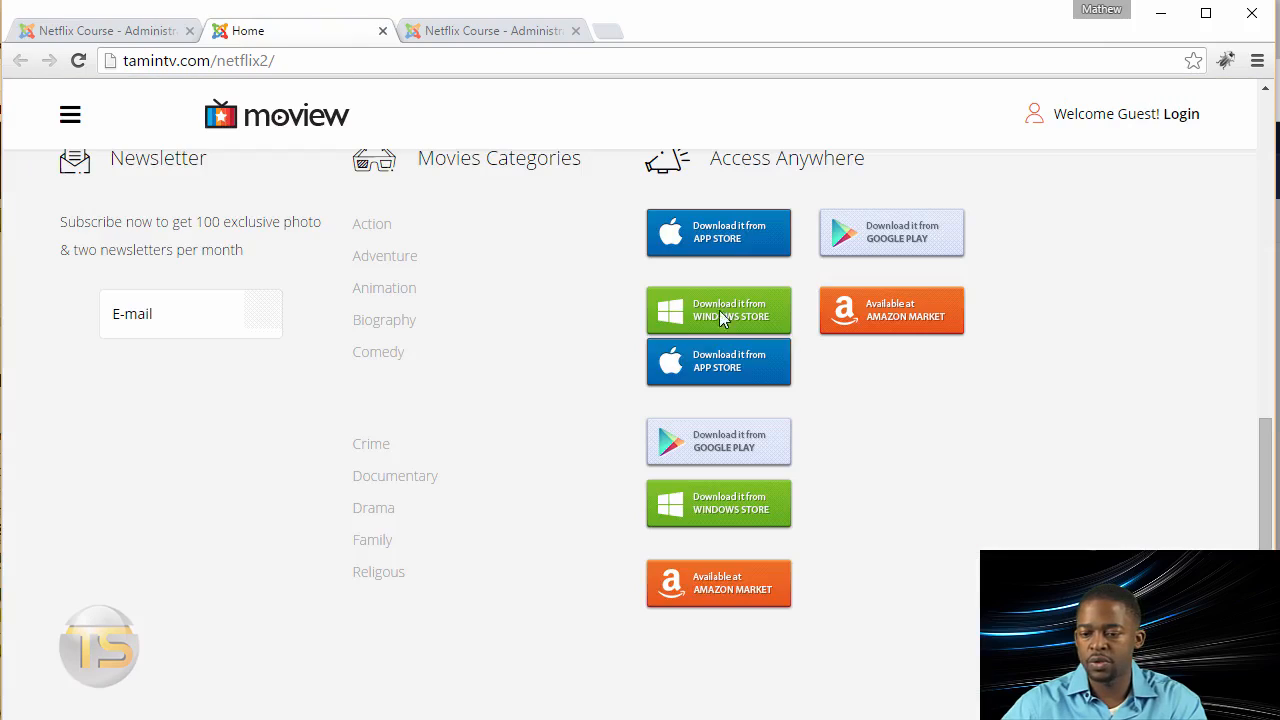
left_click(88, 31)
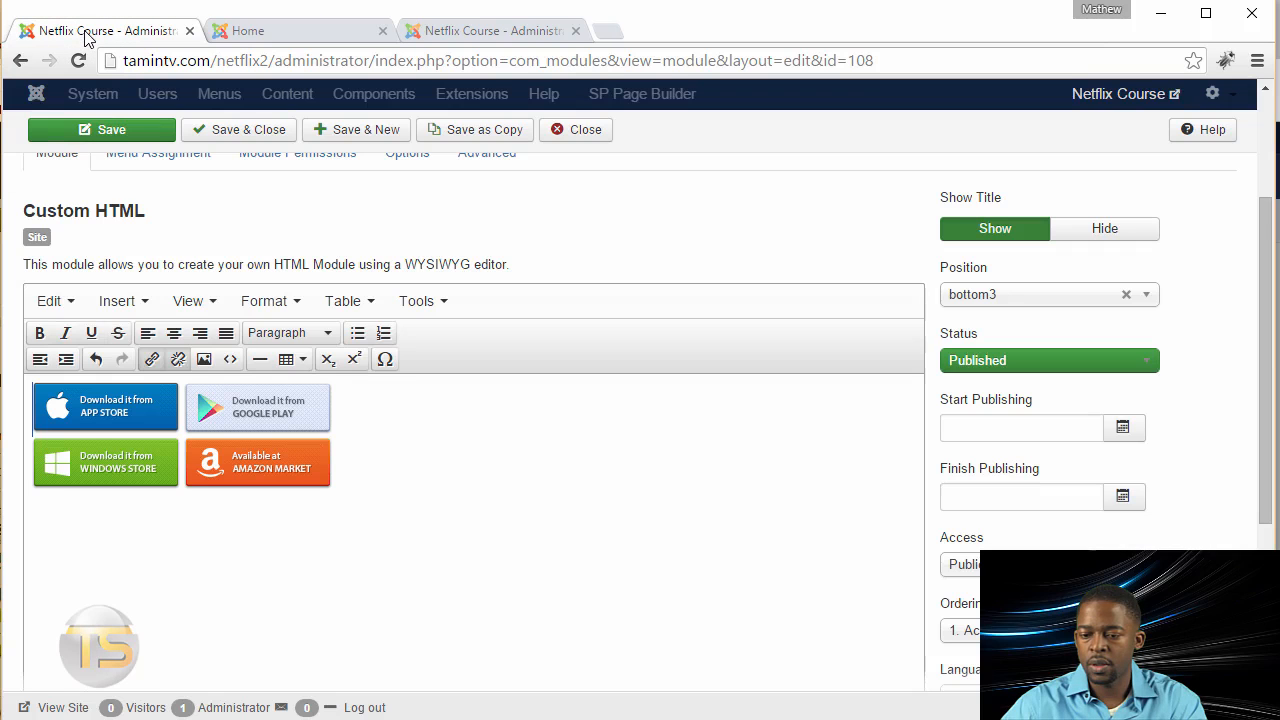
left_click(254, 131)
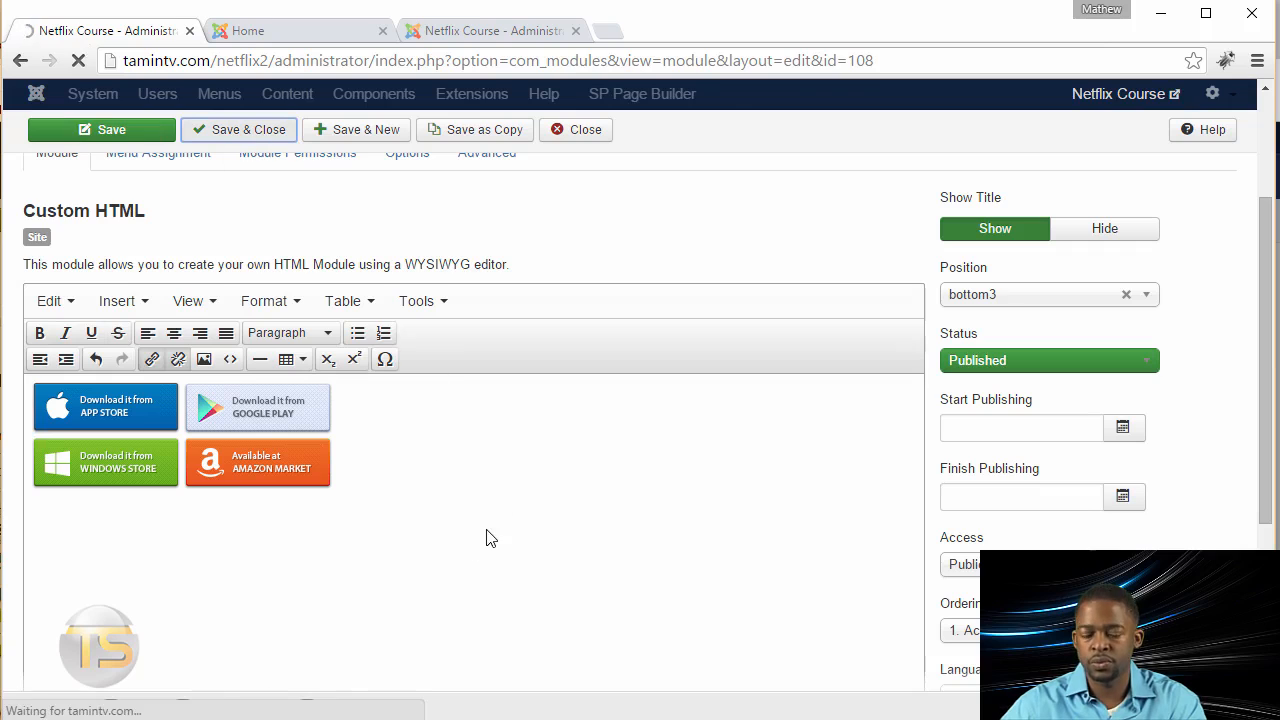
key("ctrl+Tab")
left_click(77, 60)
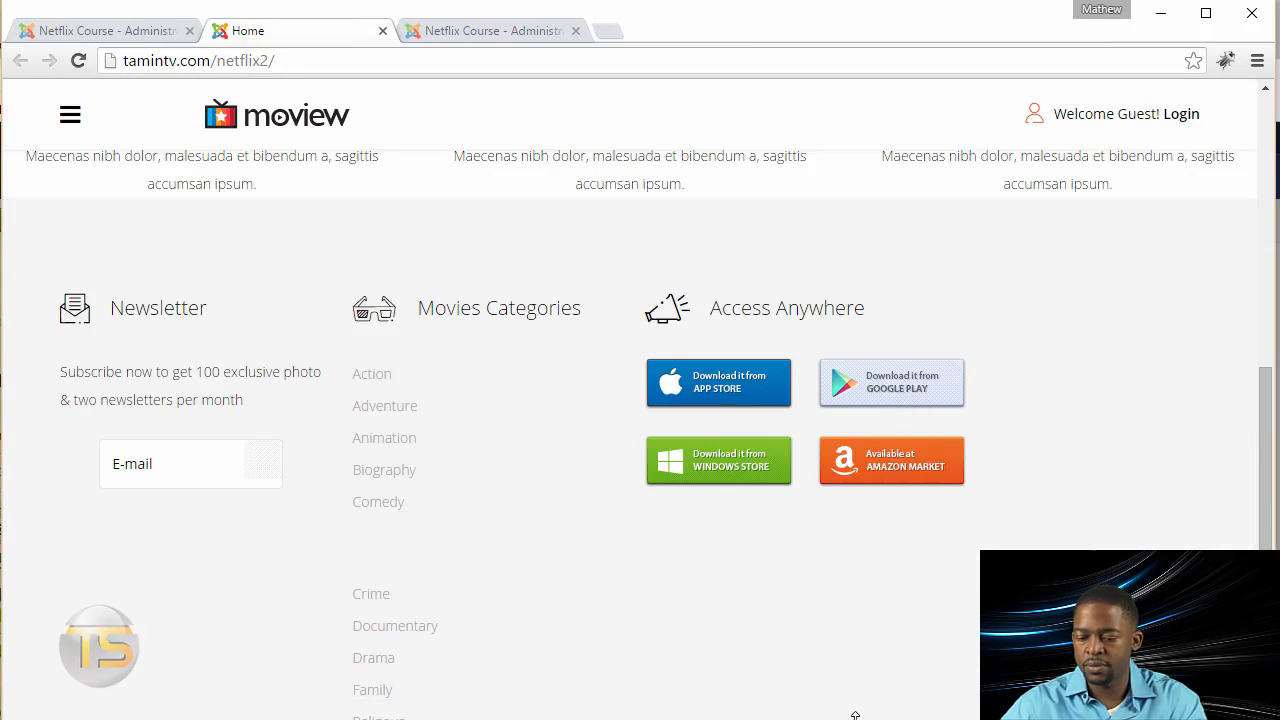
scroll(490, 384, "down", 1)
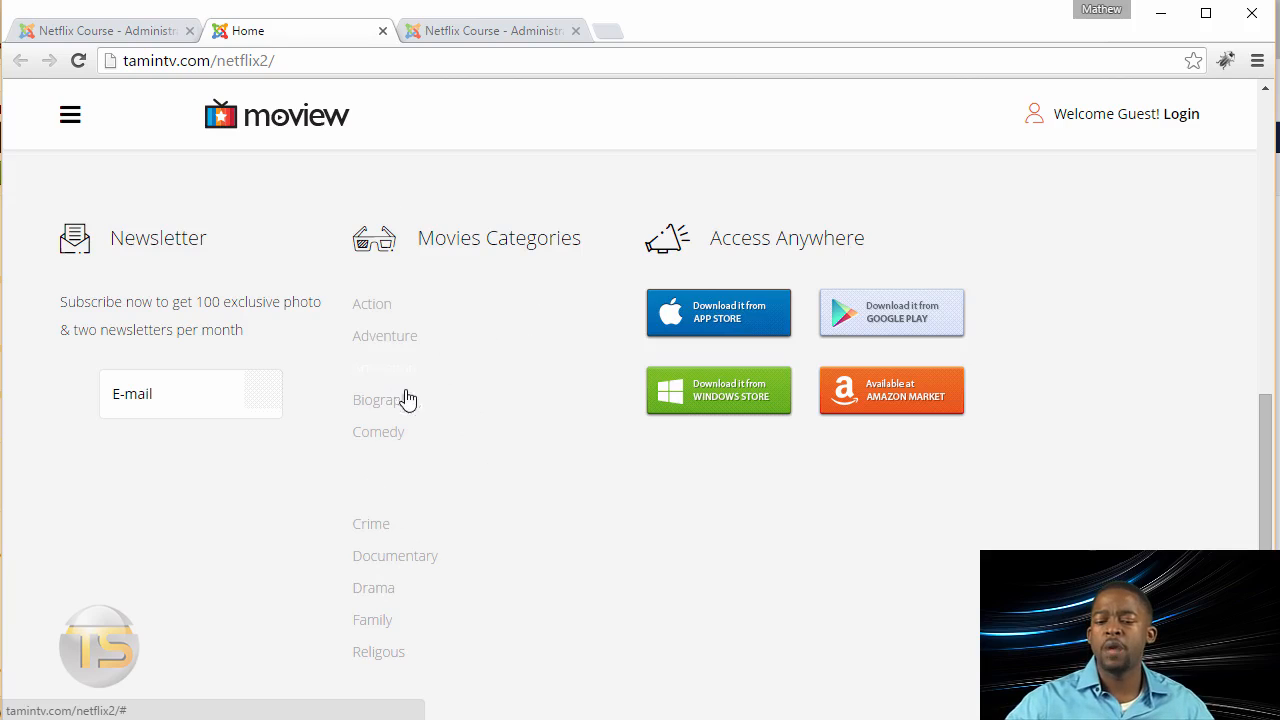
Step: Examine the home page's newsletter e-mail field and the Newsletter module's settings down to Display Mode
left_click(201, 400)
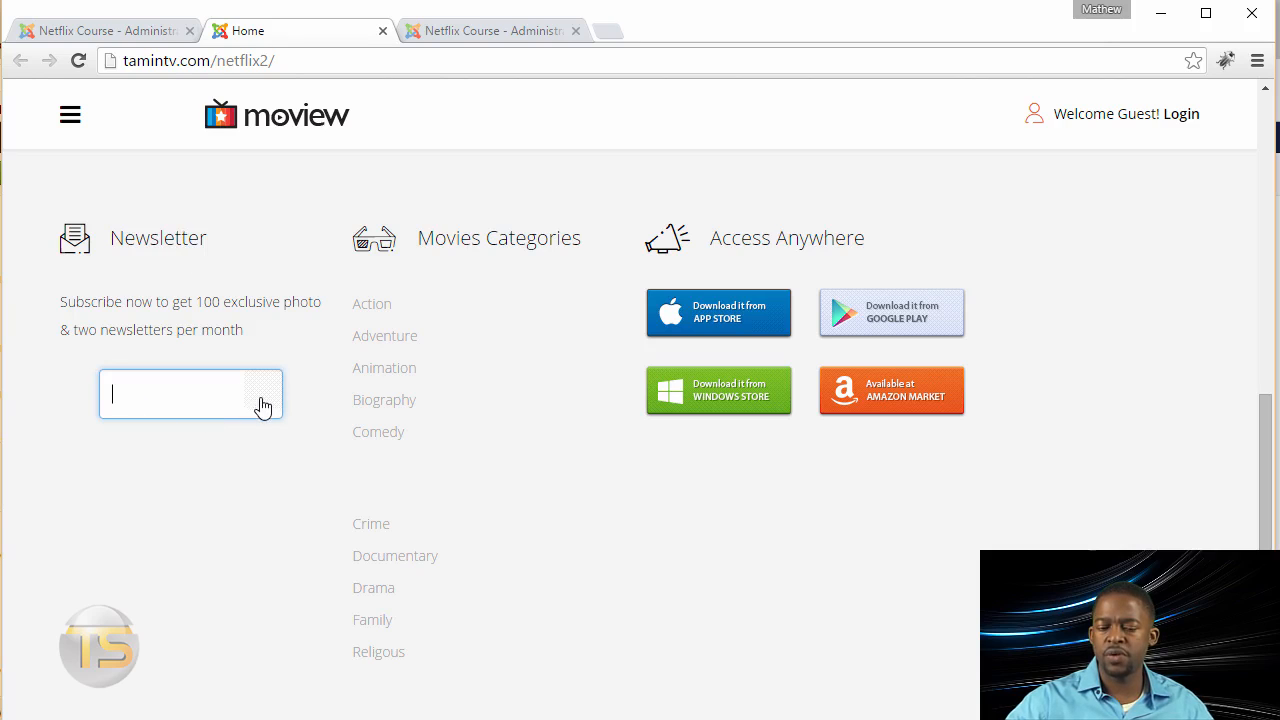
left_click(104, 34)
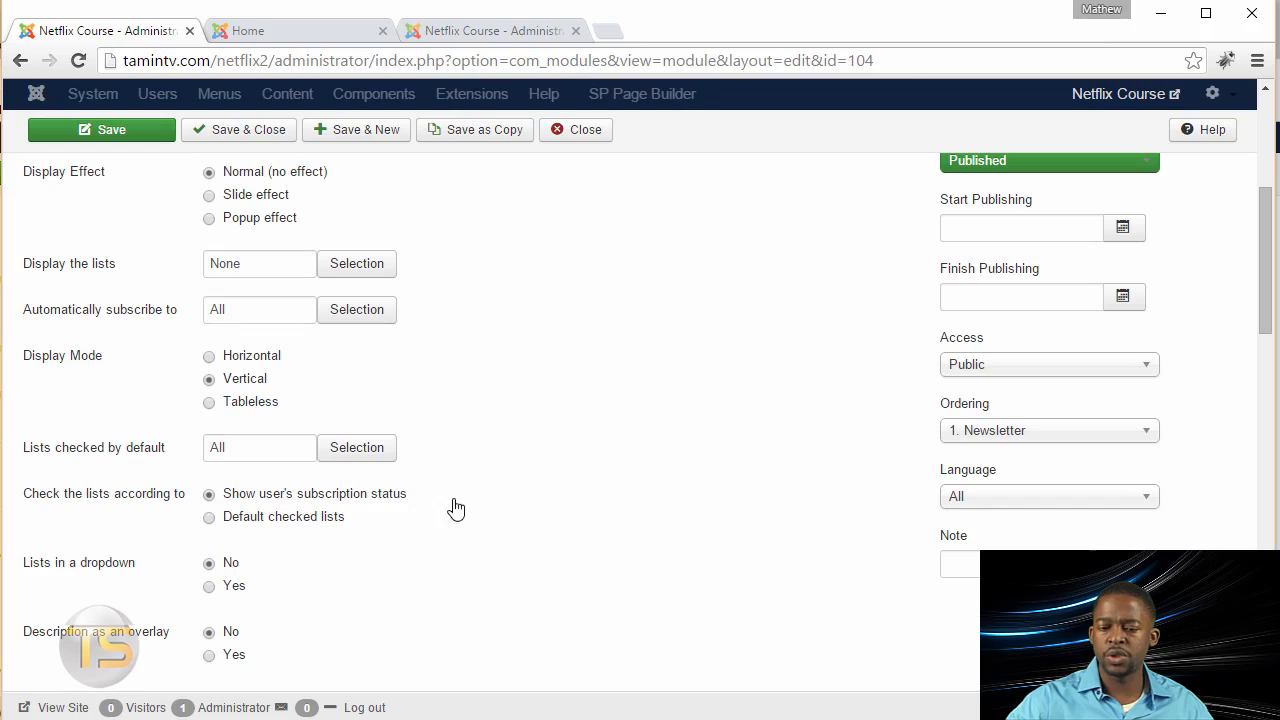
scroll(430, 394, "up", 4)
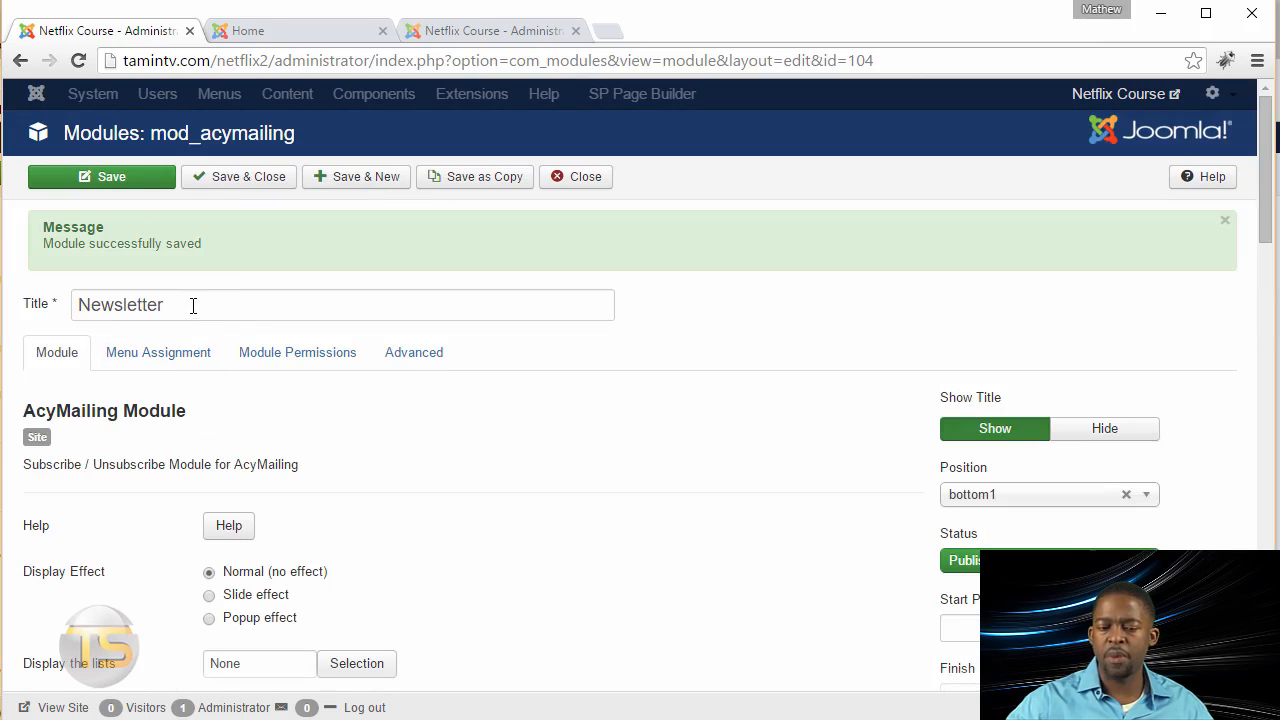
scroll(370, 443, "down", 2)
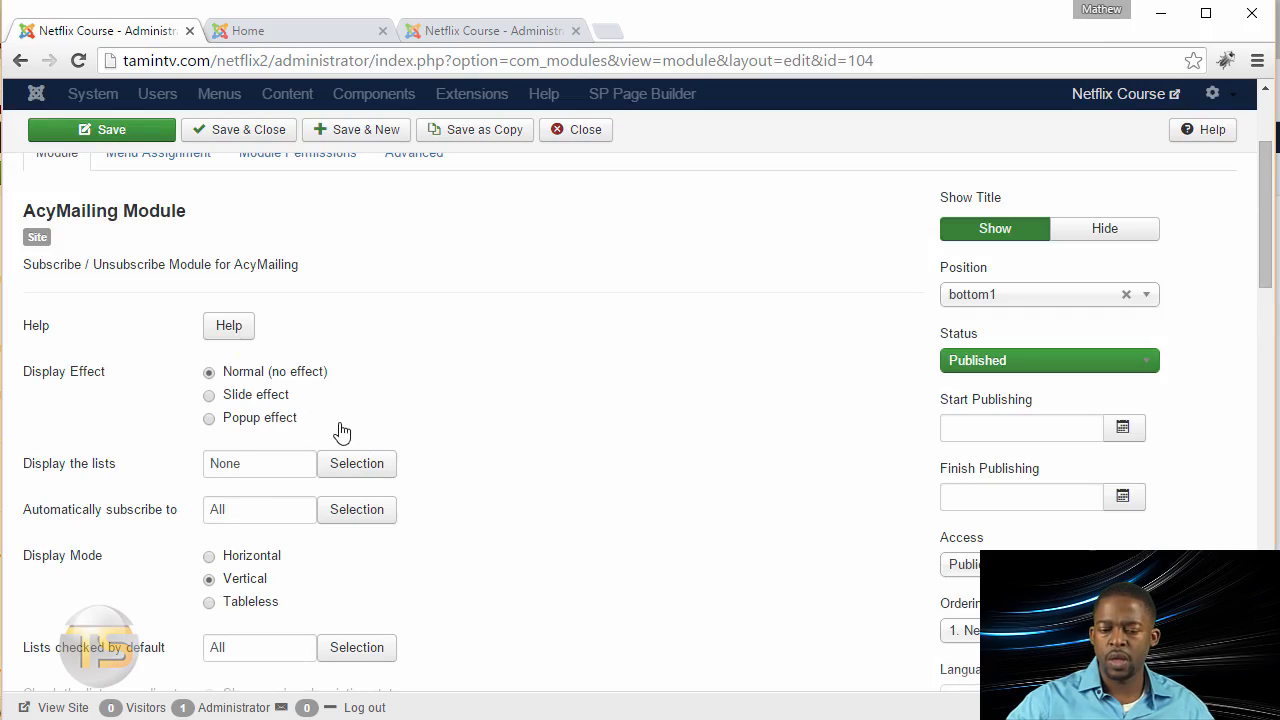
scroll(266, 480, "down", 2)
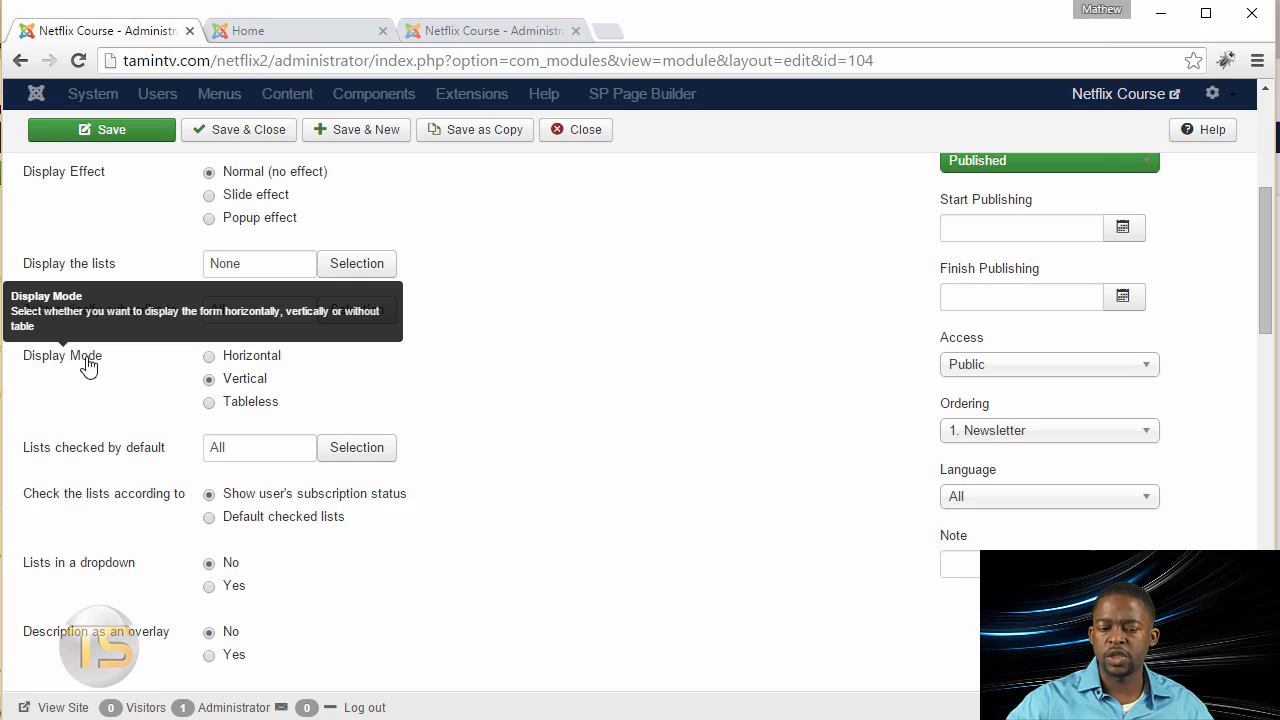
Step: Save and close the Newsletter module, and reload the home page to check the subscription field
left_click(220, 131)
left_click(286, 38)
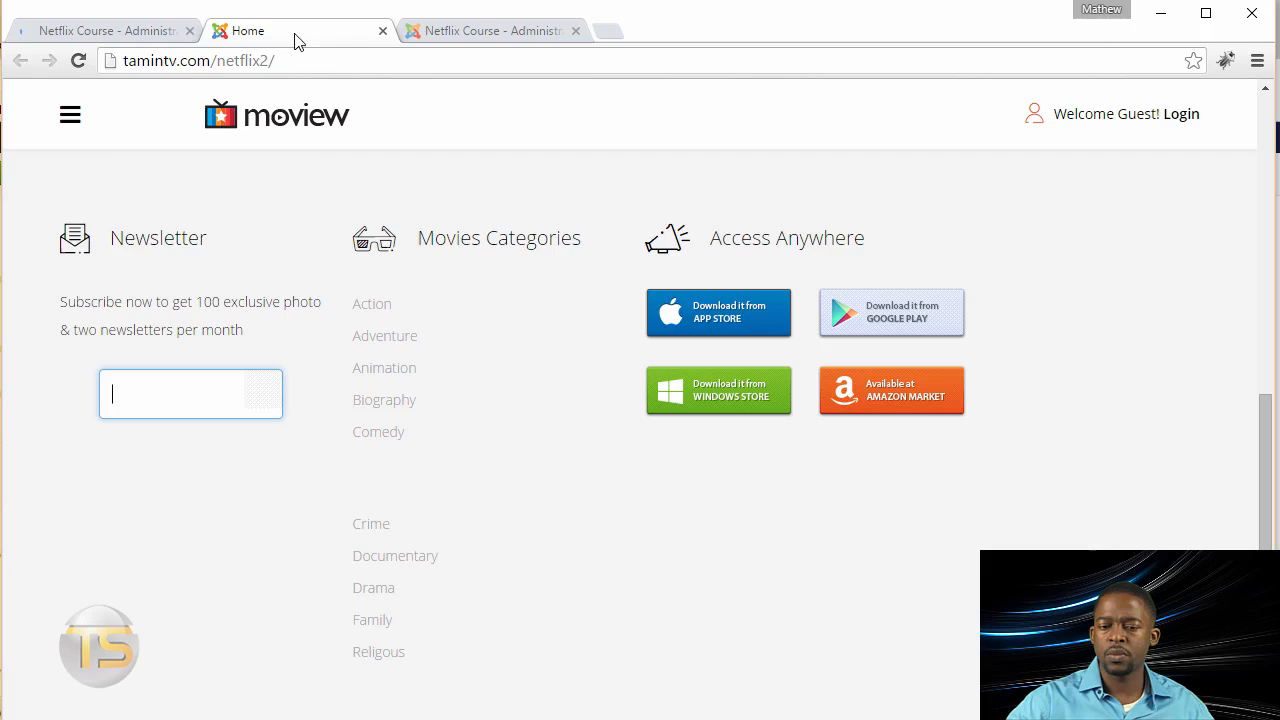
left_click(78, 61)
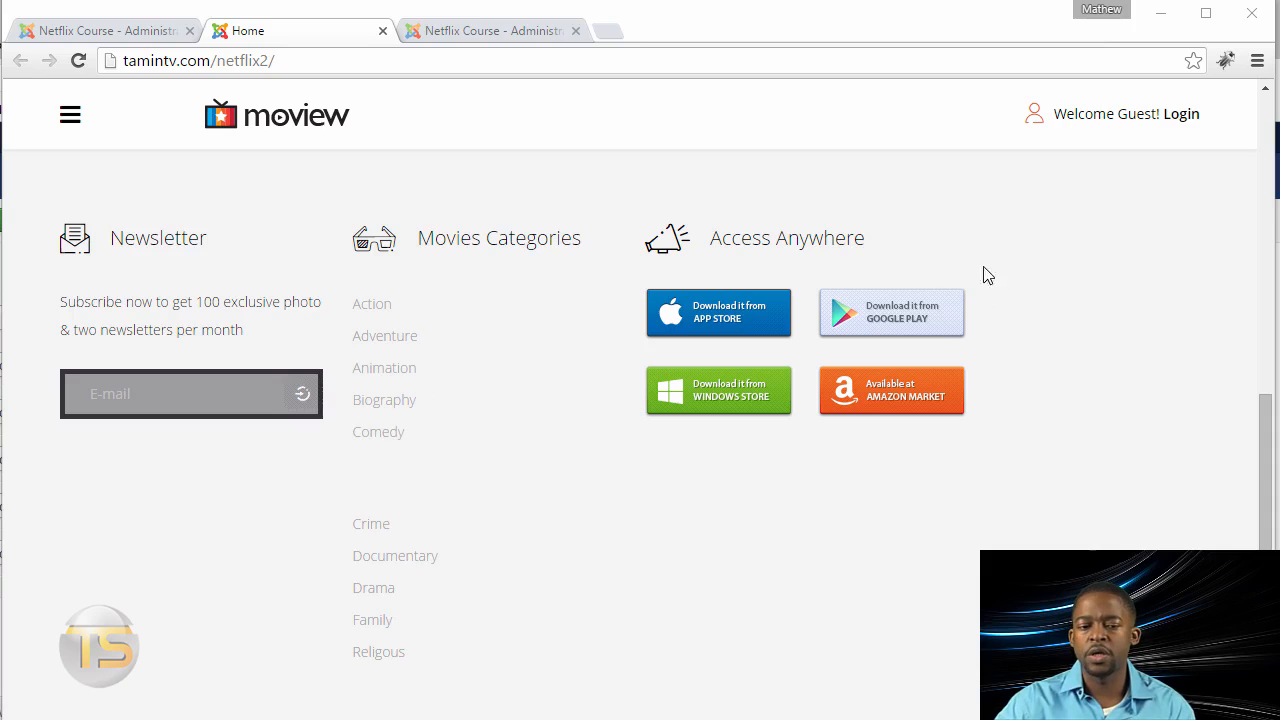
Step: Open the shaper_moview - Default template style from the administrator's template styles list
left_click(88, 32)
left_click(557, 105)
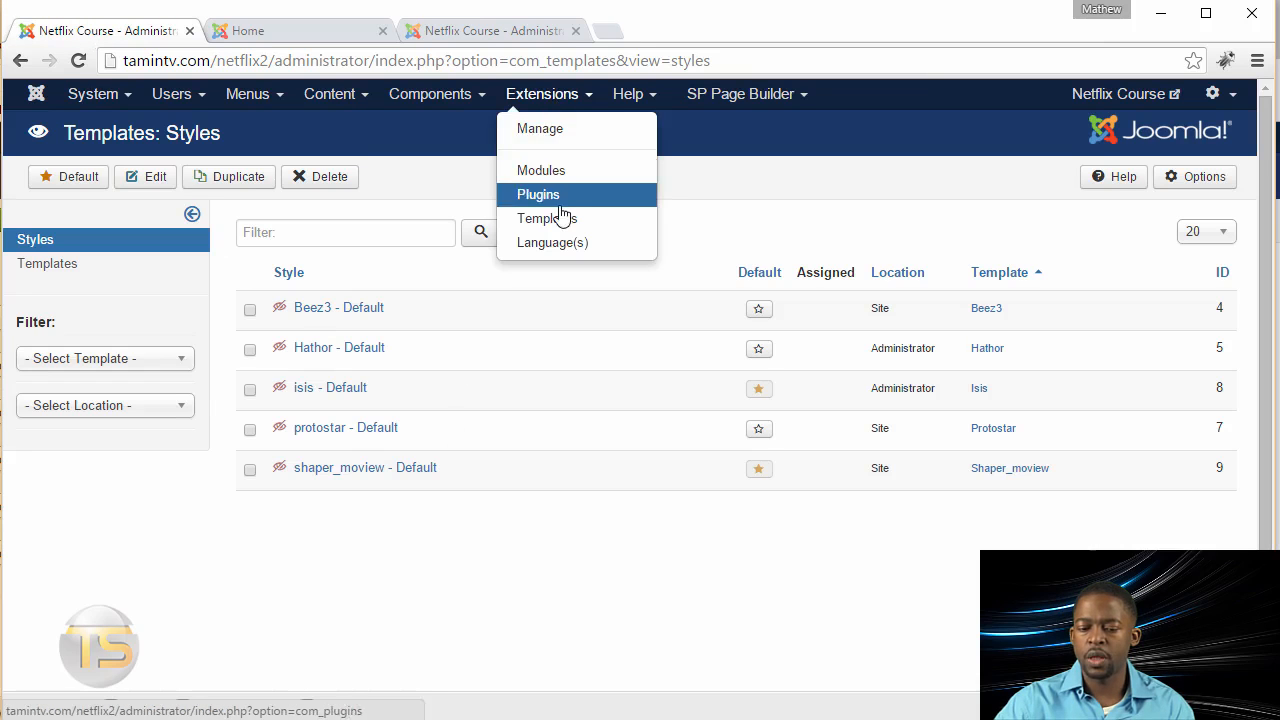
left_click(342, 476)
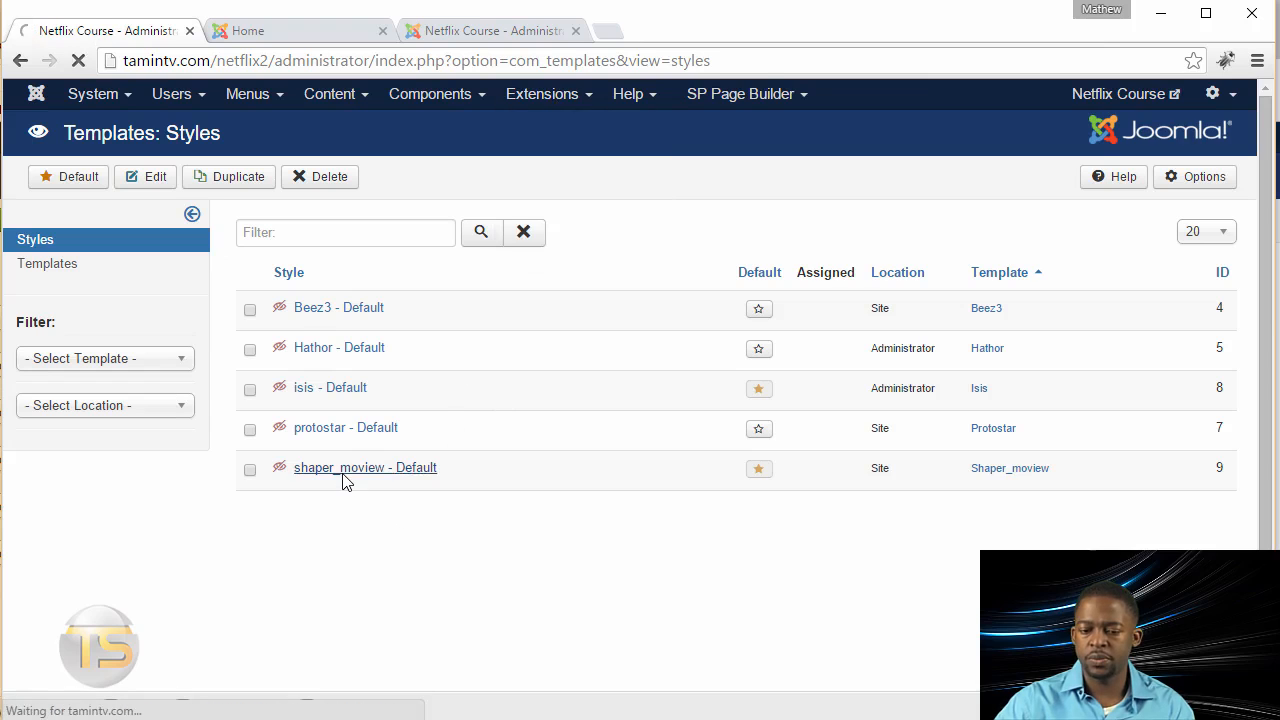
Step: Change the Bottom row in the template's layout settings to the three-column 4,4,4 arrangement, after comparing it with the home page
left_click(258, 349)
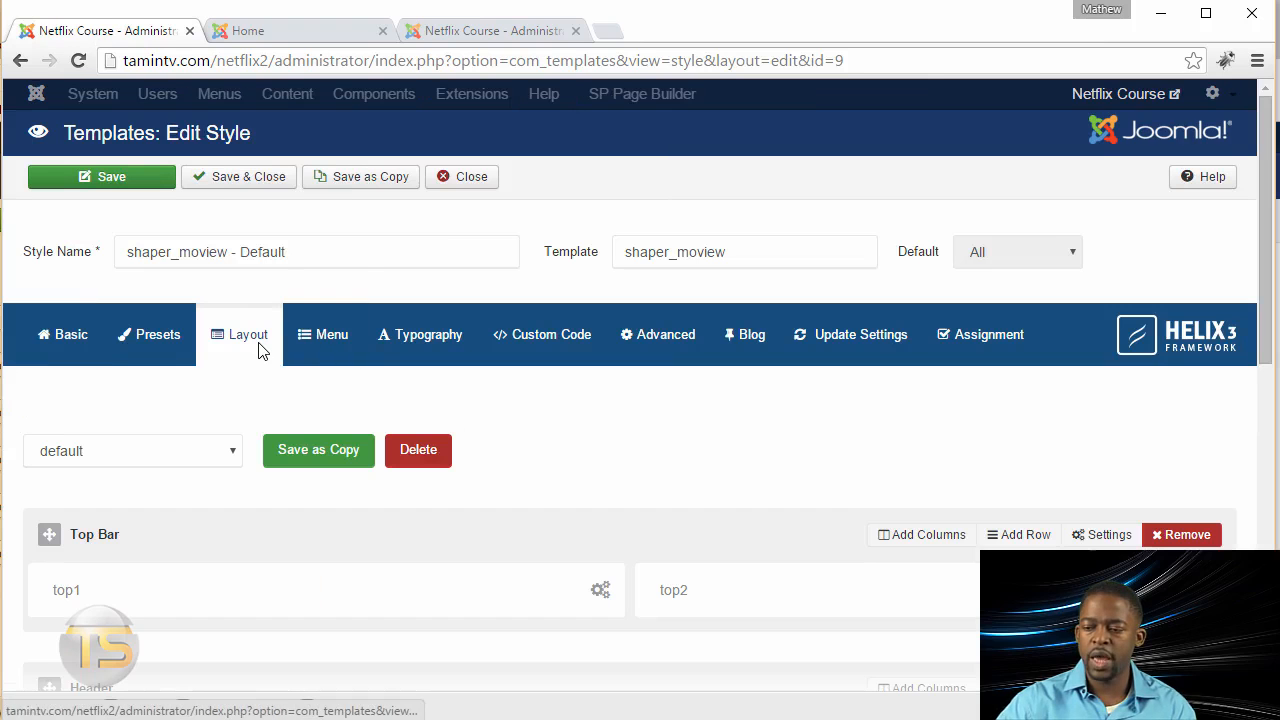
scroll(1228, 535, "down", 6)
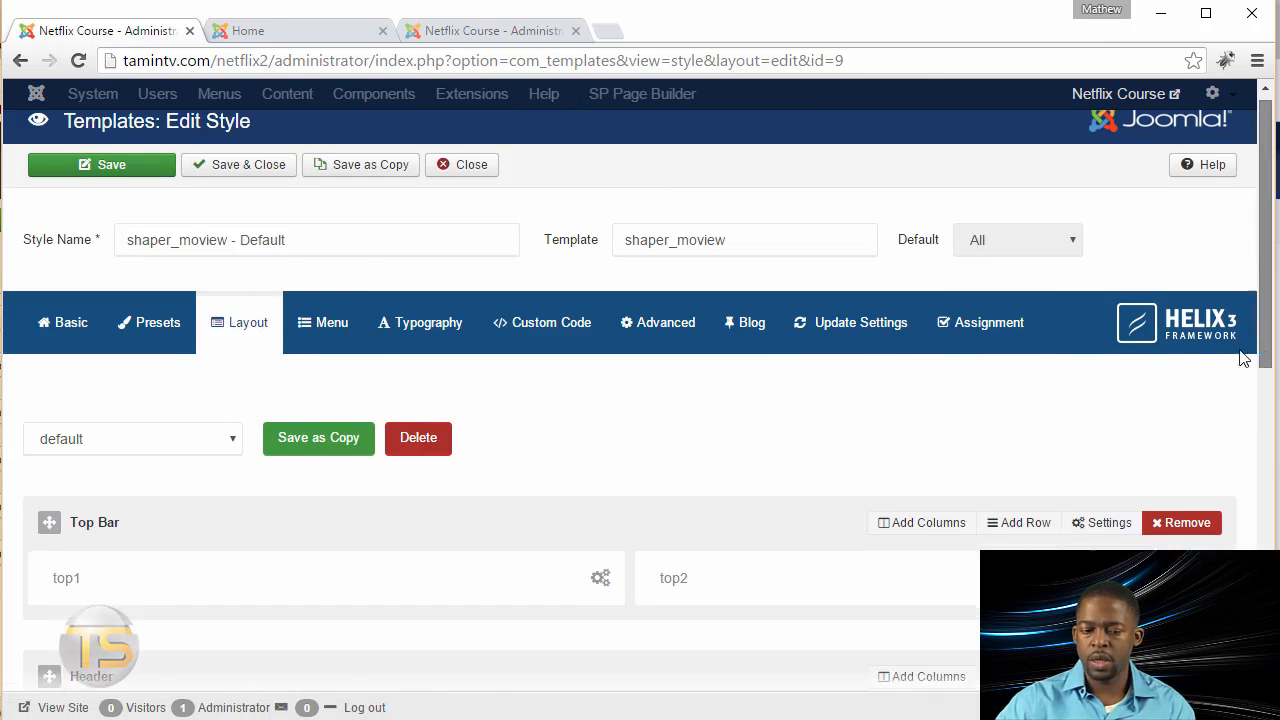
scroll(1228, 535, "down", 3)
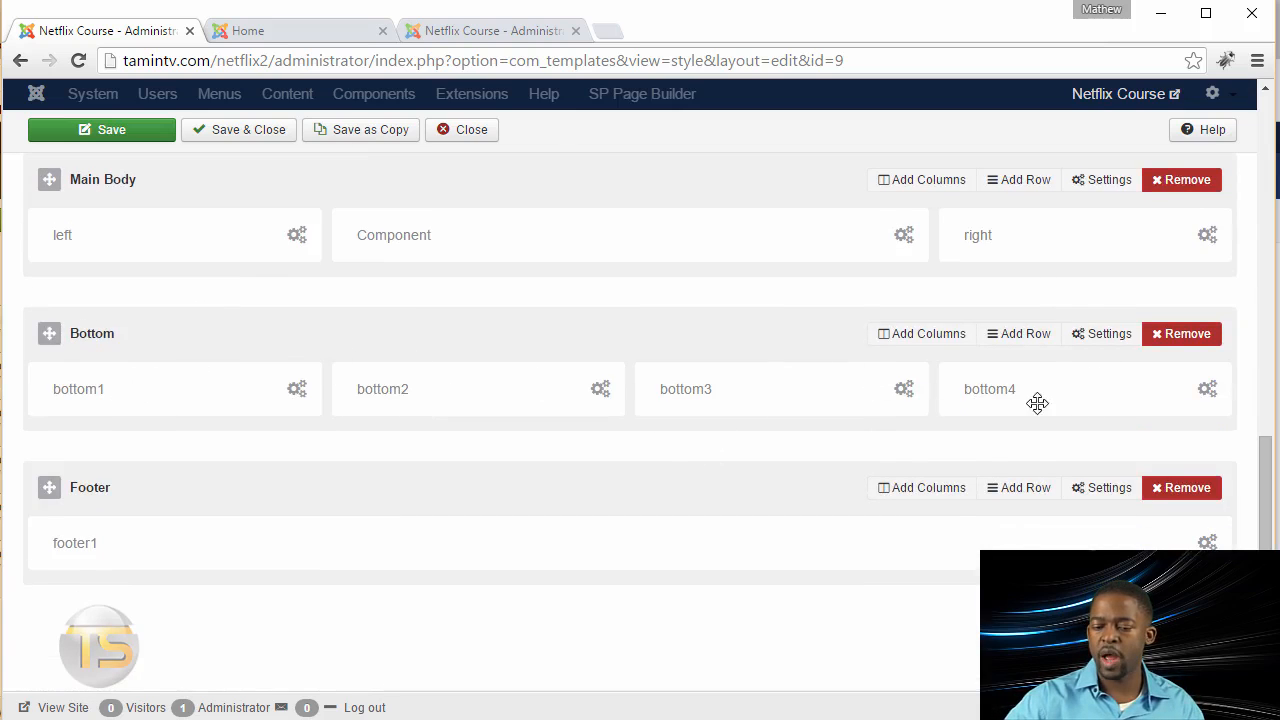
left_click(308, 38)
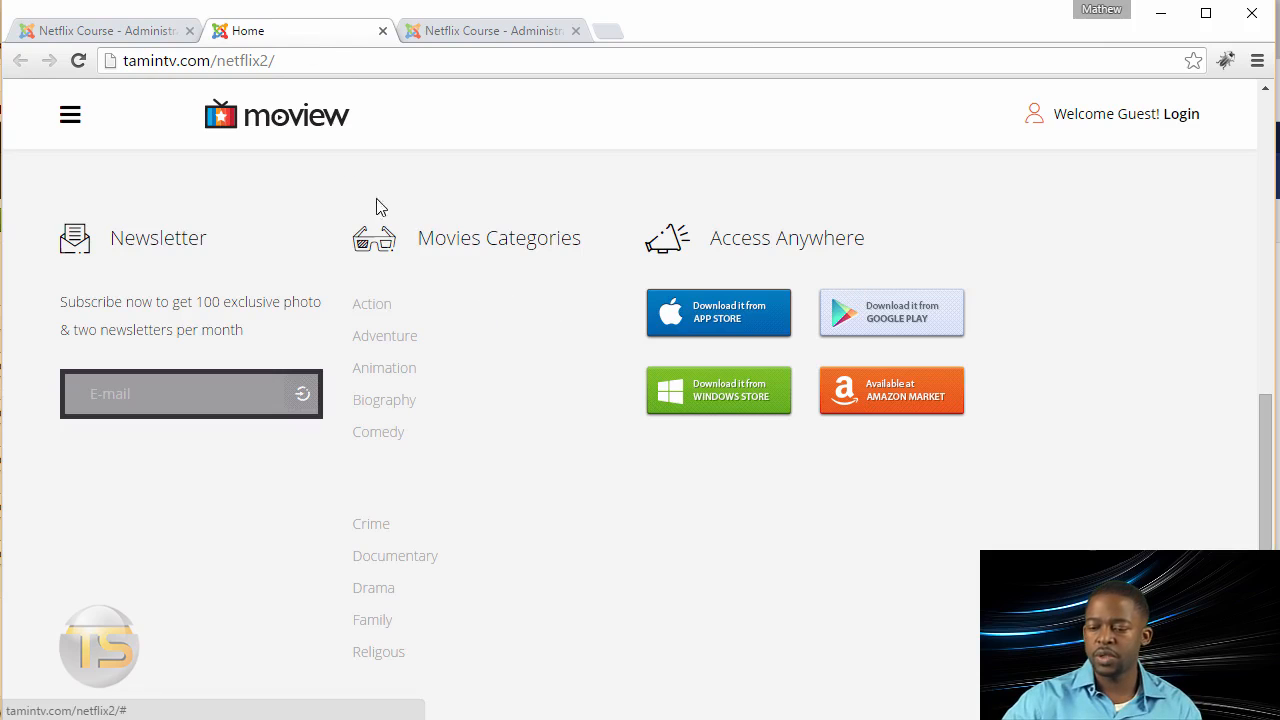
left_click(103, 33)
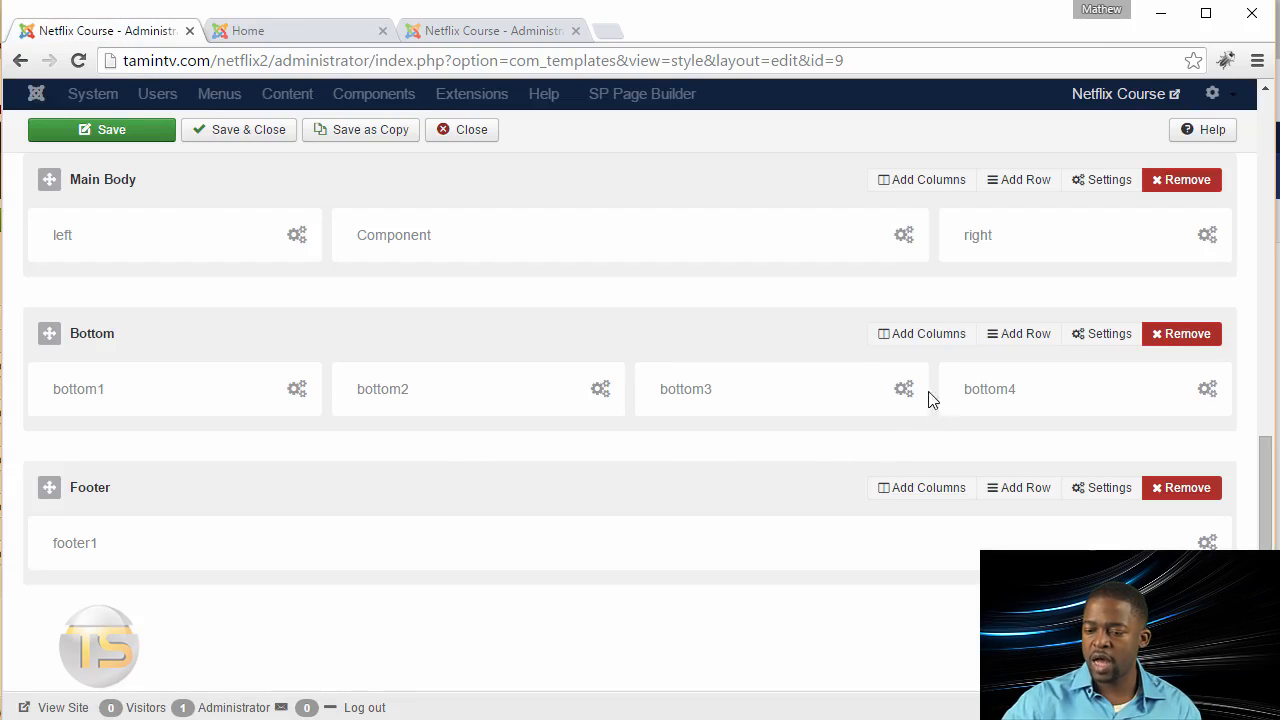
mouse_move(931, 346)
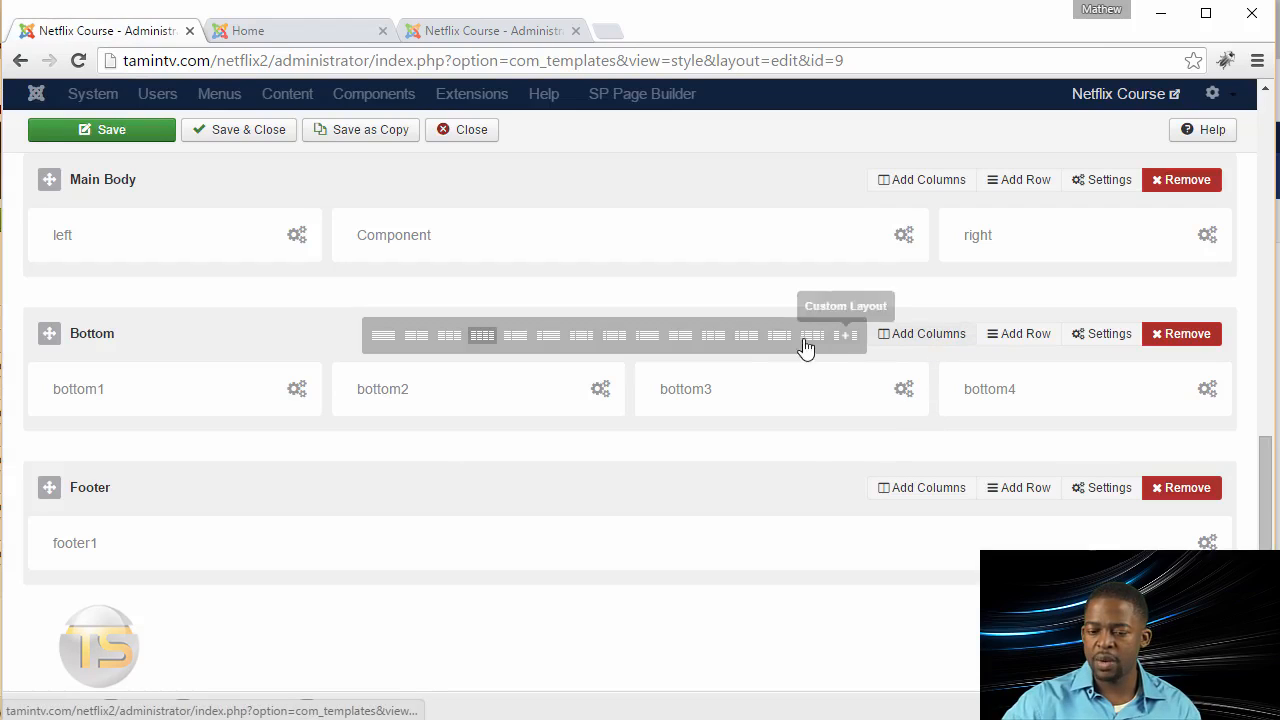
left_click(450, 338)
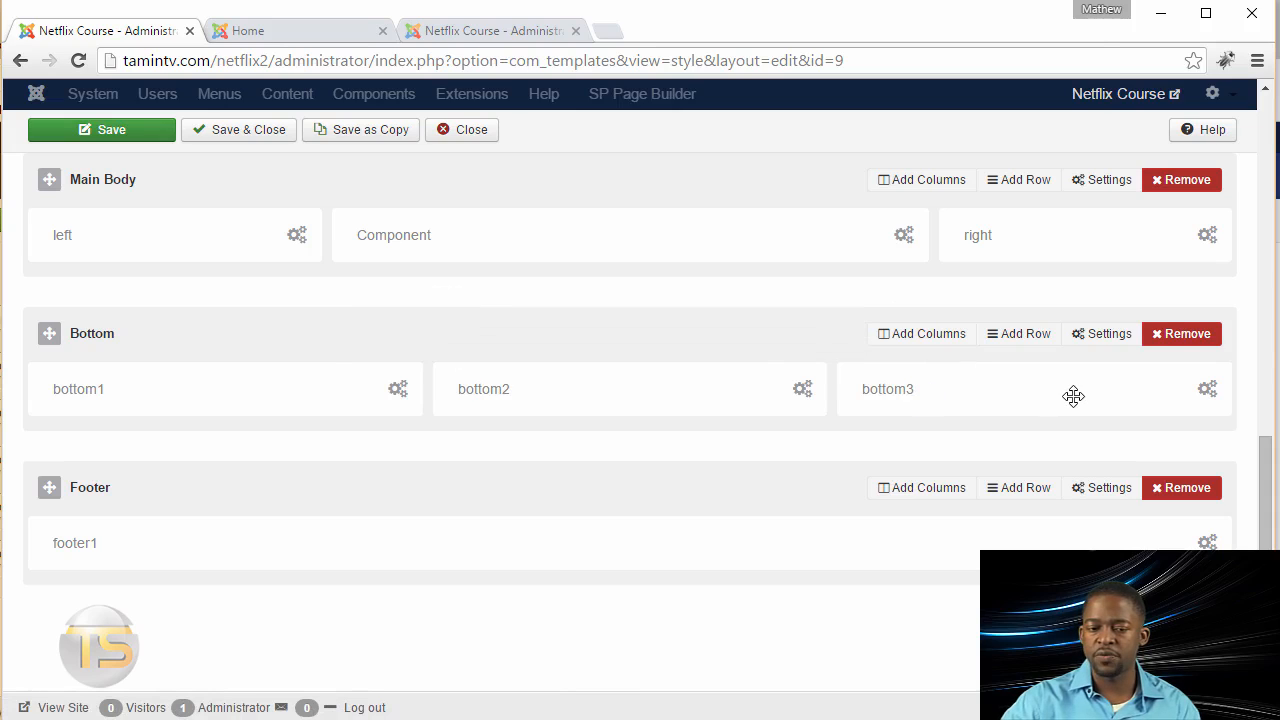
Step: Save the template style and check the column layout of the bottom modules on the home page
left_click(133, 130)
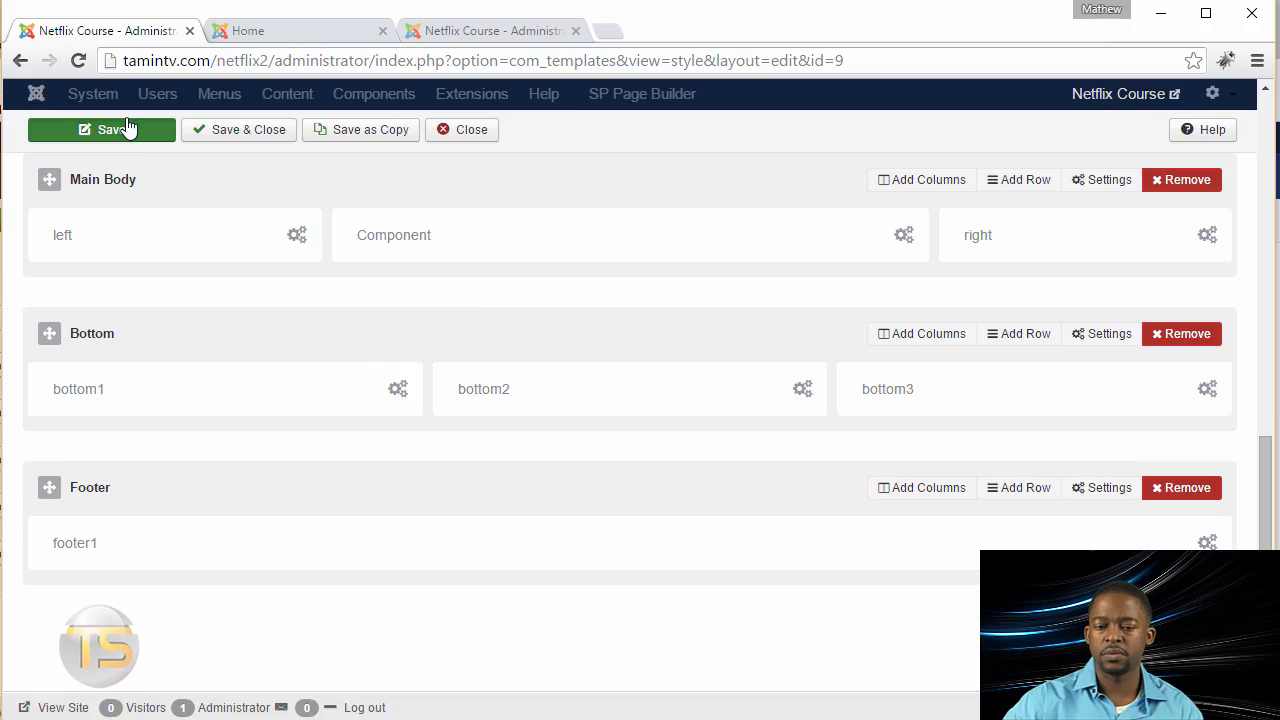
key("ctrl+Tab")
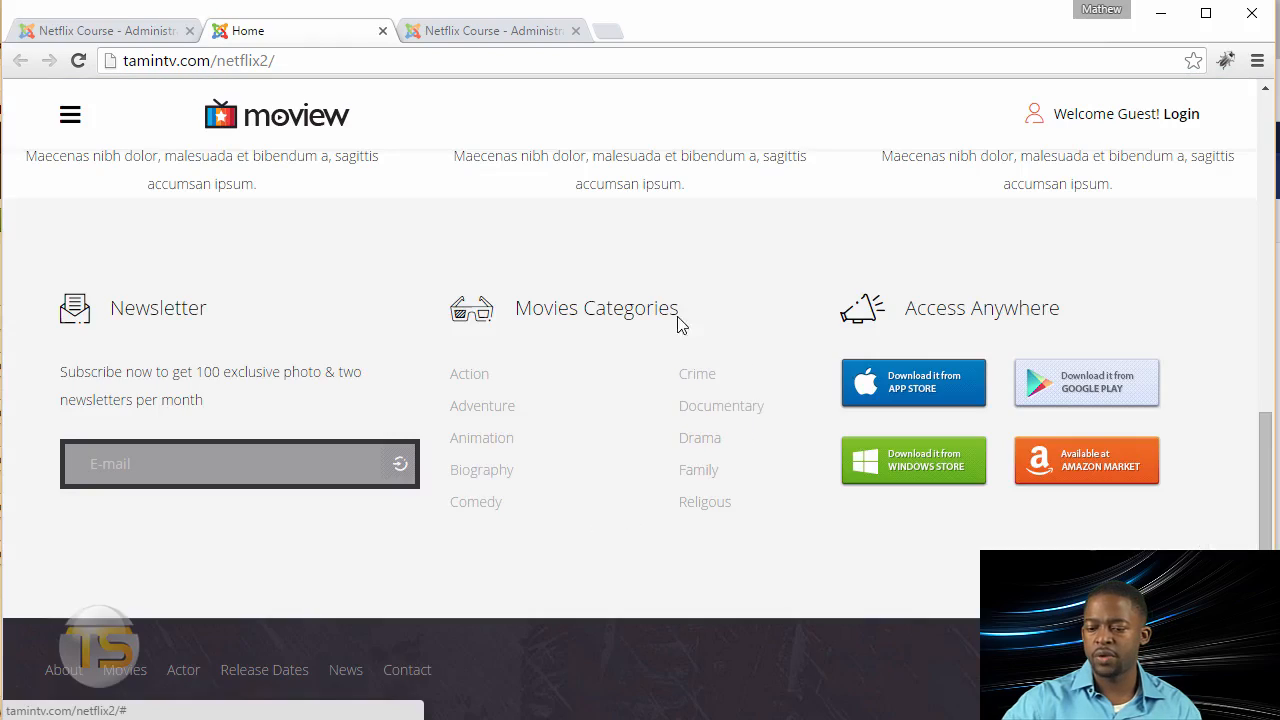